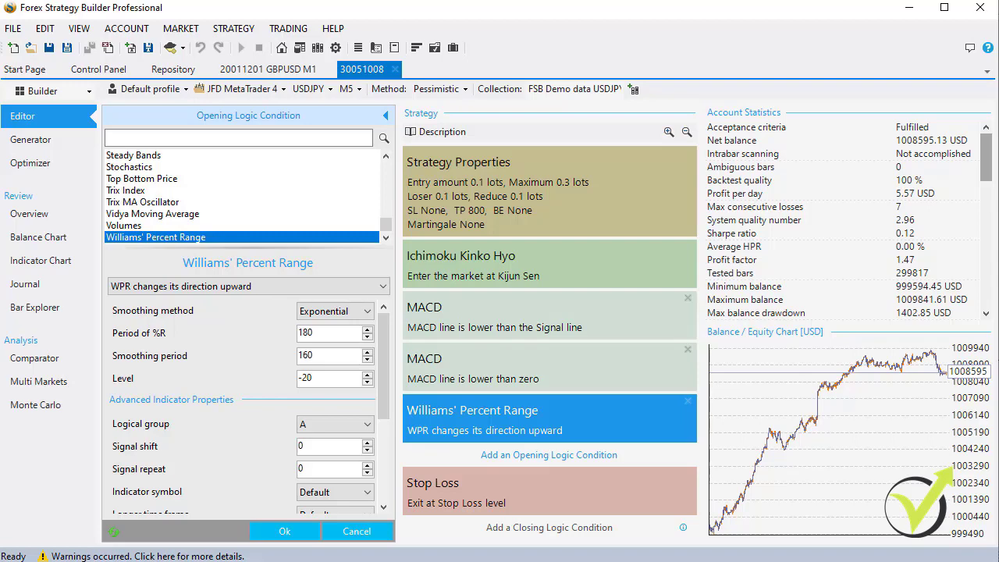
# Step: Scroll through the Williams' Percent Range settings: Exponential smoothing, period 180, smoothing 160, level -20
pyautogui.scroll(-1, 282, 397)
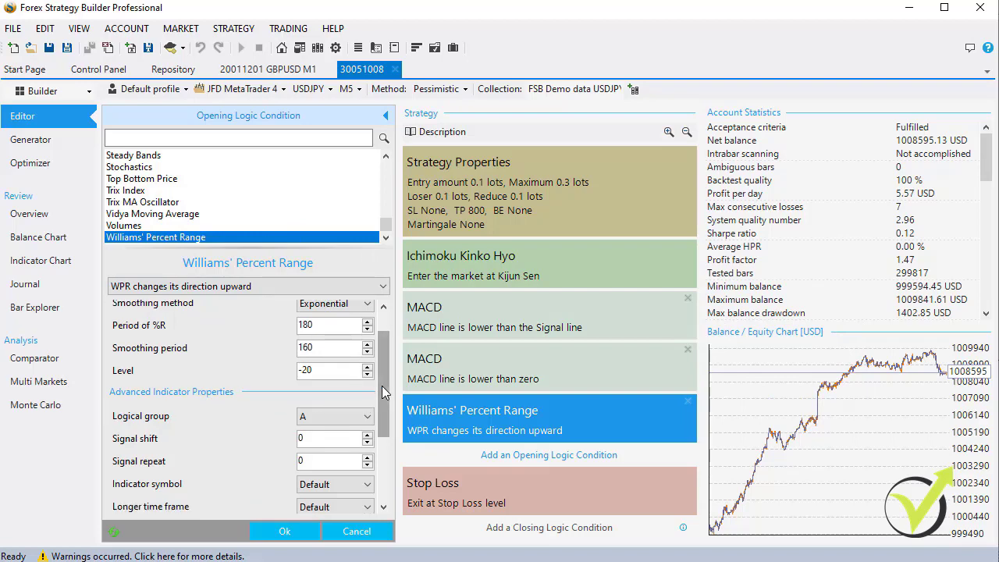
pyautogui.moveTo(382, 385); pyautogui.dragTo(382, 360)
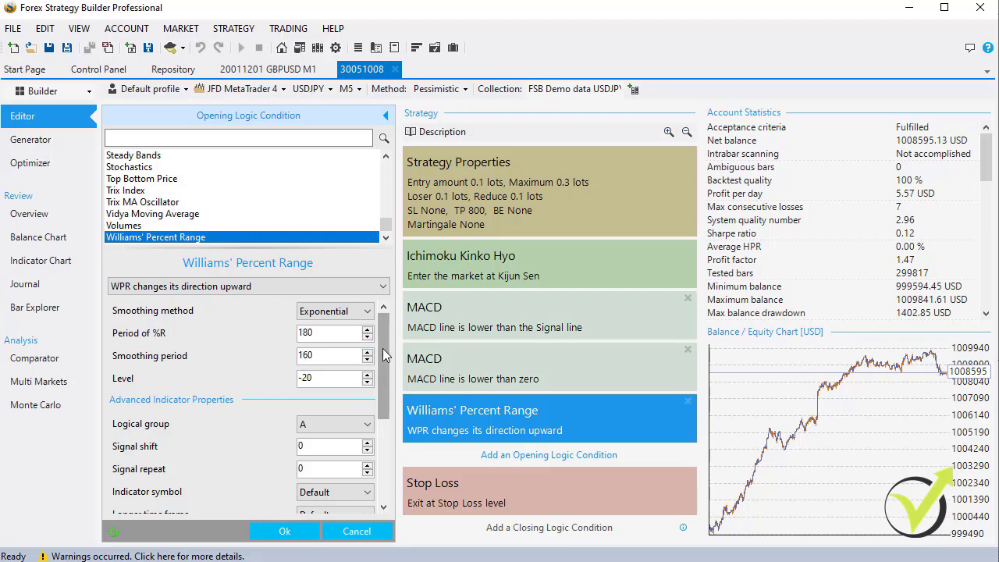
# Step: Review the Ichimoku and Williams' slots, then set the first MACD's Slow MA period to 19
pyautogui.click(449, 277)
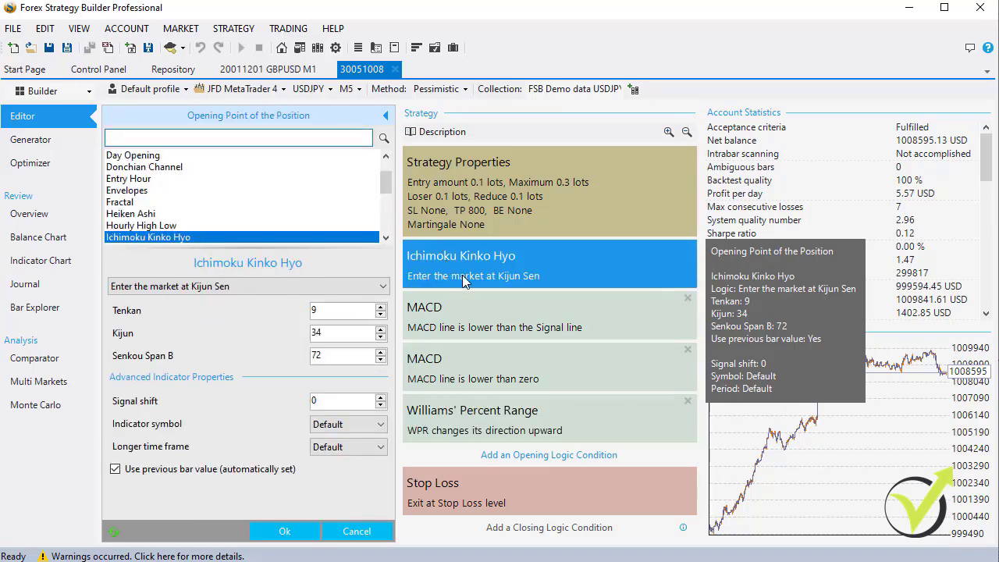
pyautogui.click(490, 423)
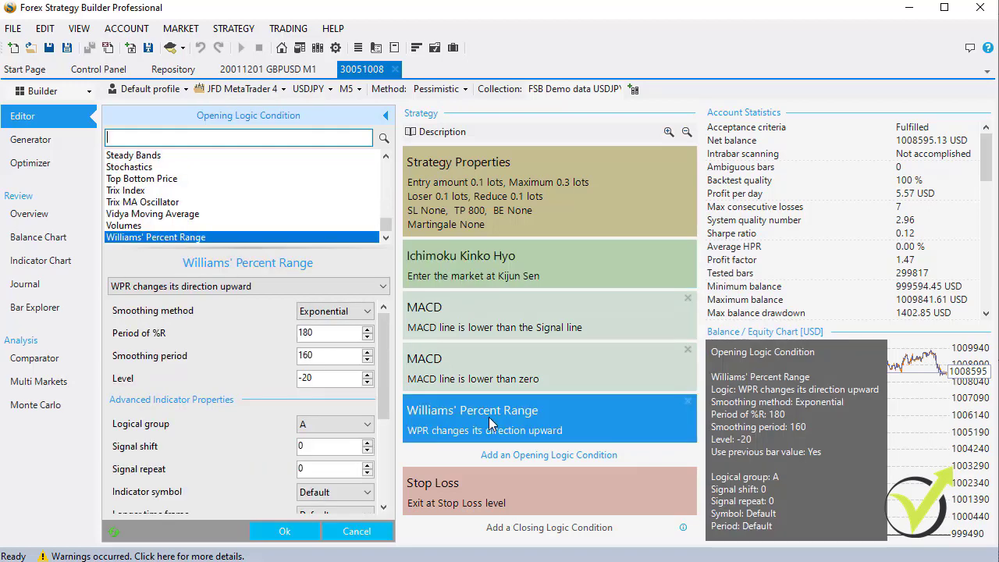
pyautogui.click(490, 327)
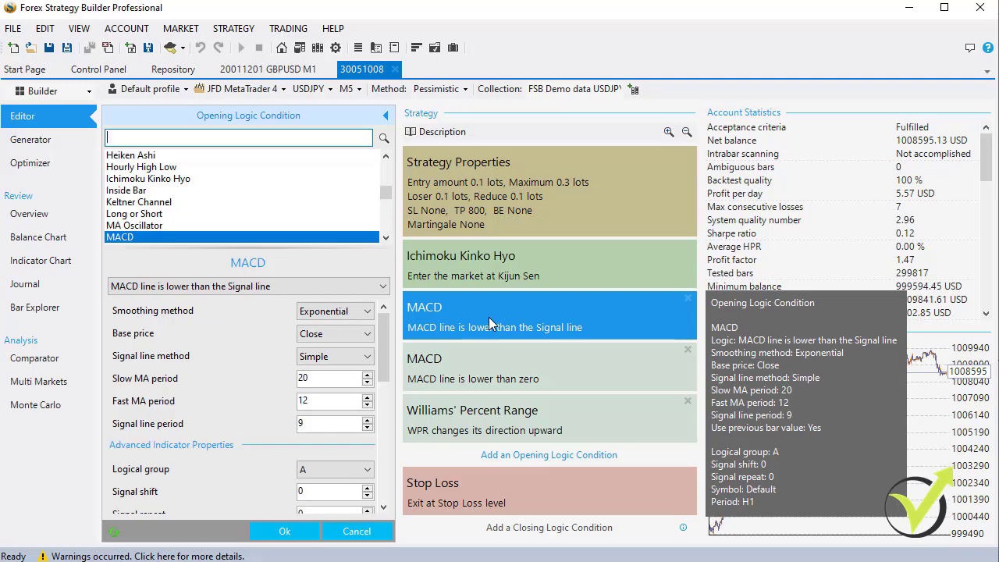
pyautogui.scroll(-1, 328, 379)
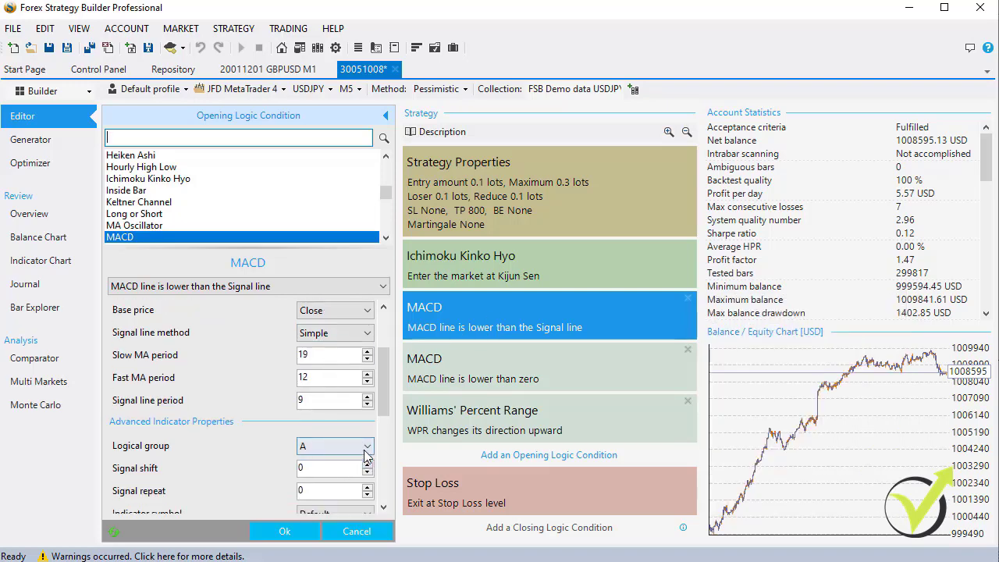
pyautogui.scroll(-2, 384, 406)
pyautogui.moveTo(384, 407); pyautogui.dragTo(384, 413)
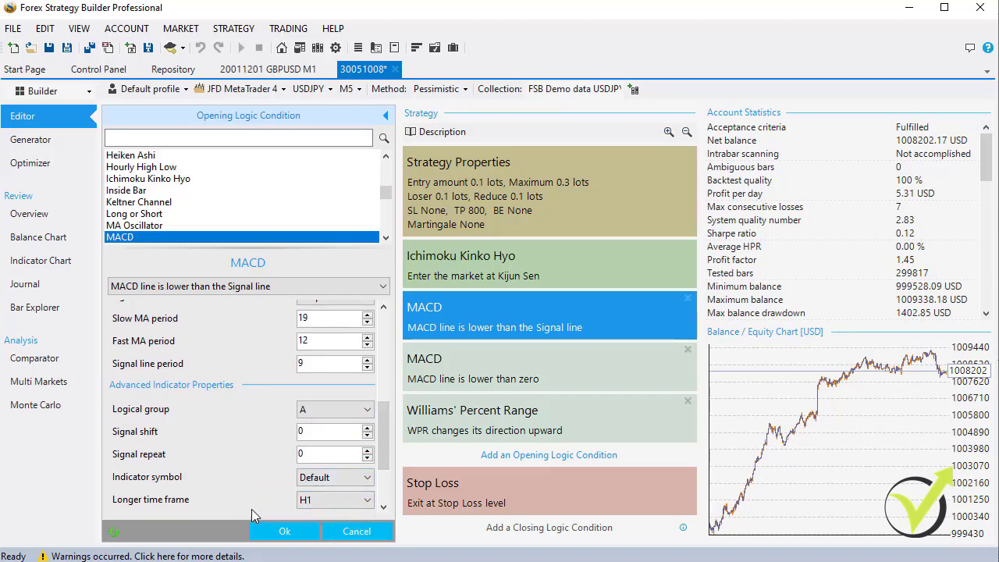
# Step: Review the second MACD, Ichimoku and Stop Loss slots, then open the full balance chart
pyautogui.click(465, 389)
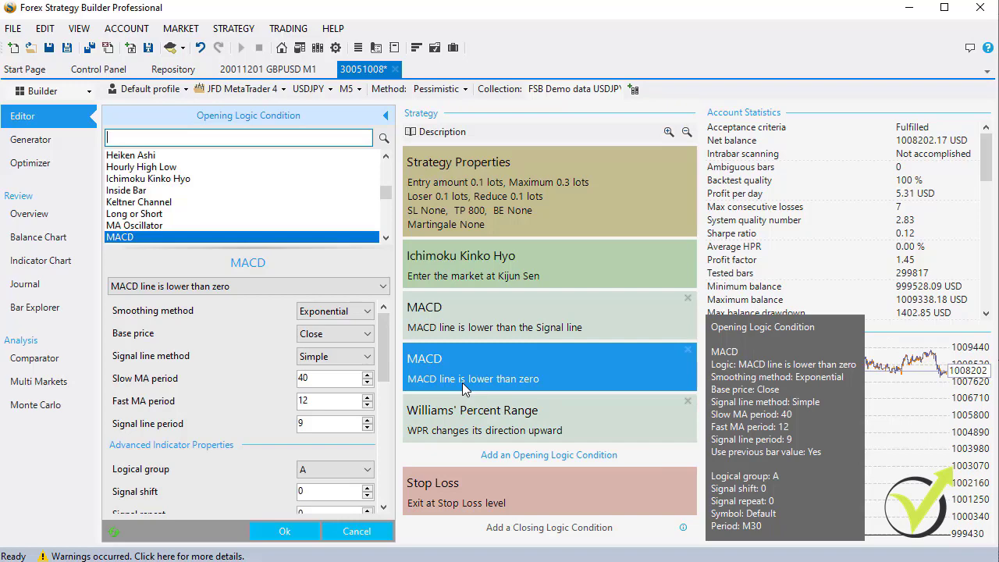
pyautogui.moveTo(466, 251)
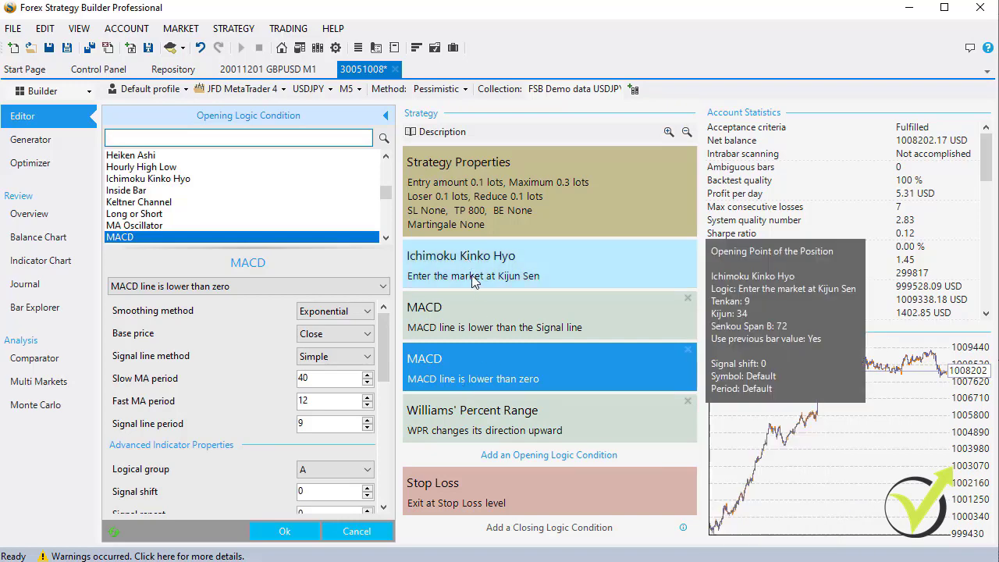
pyautogui.click(471, 270)
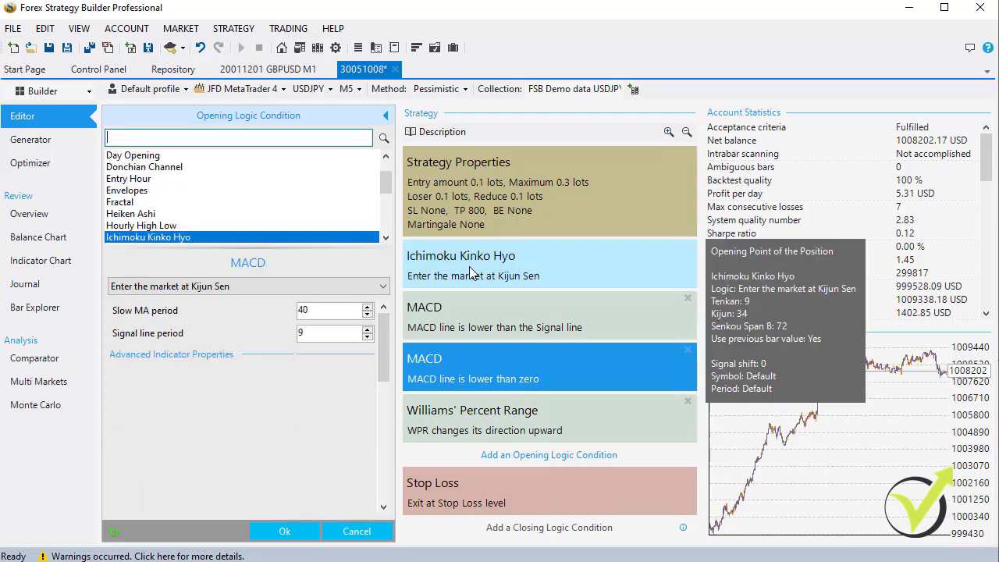
pyautogui.moveTo(478, 316)
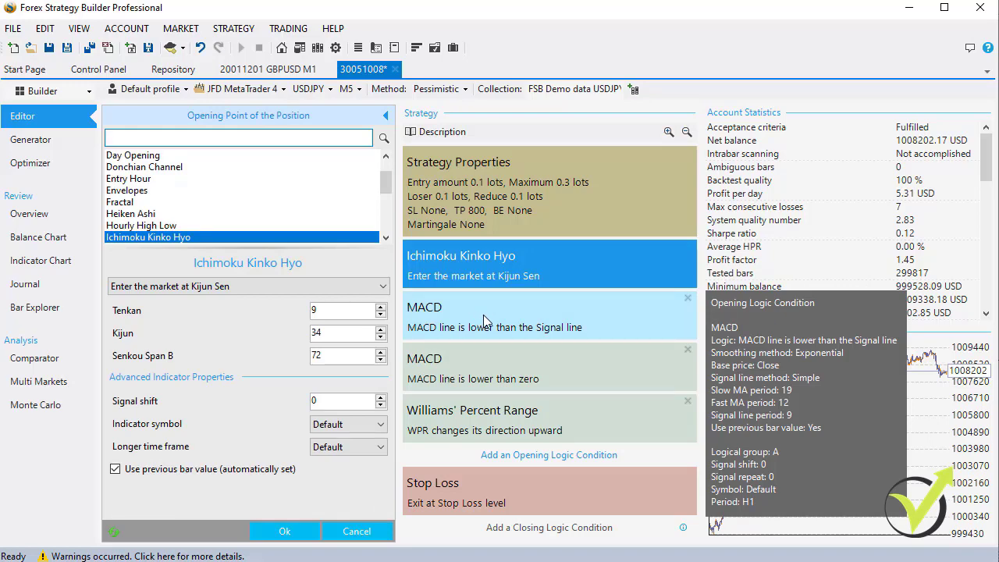
pyautogui.moveTo(483, 386)
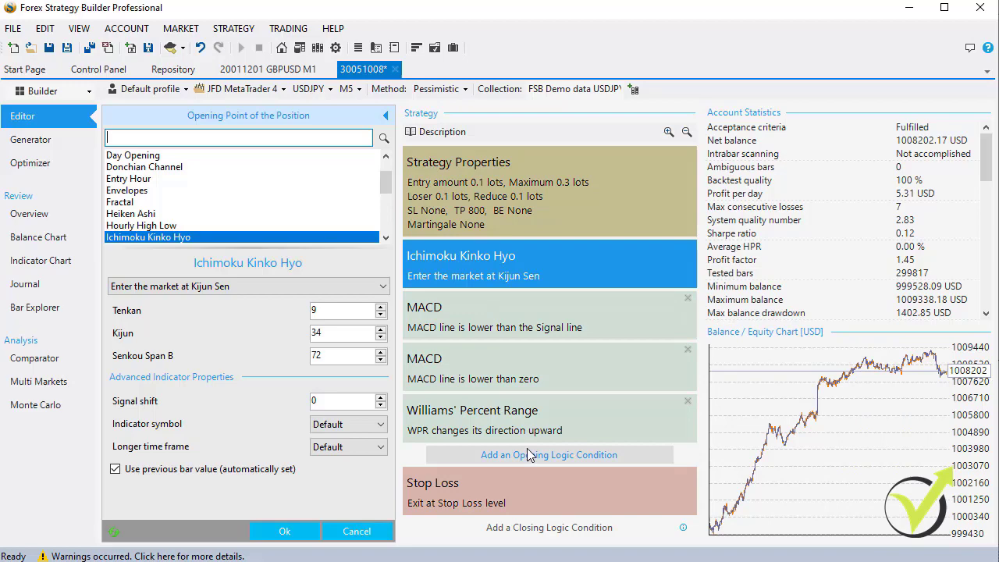
pyautogui.click(505, 504)
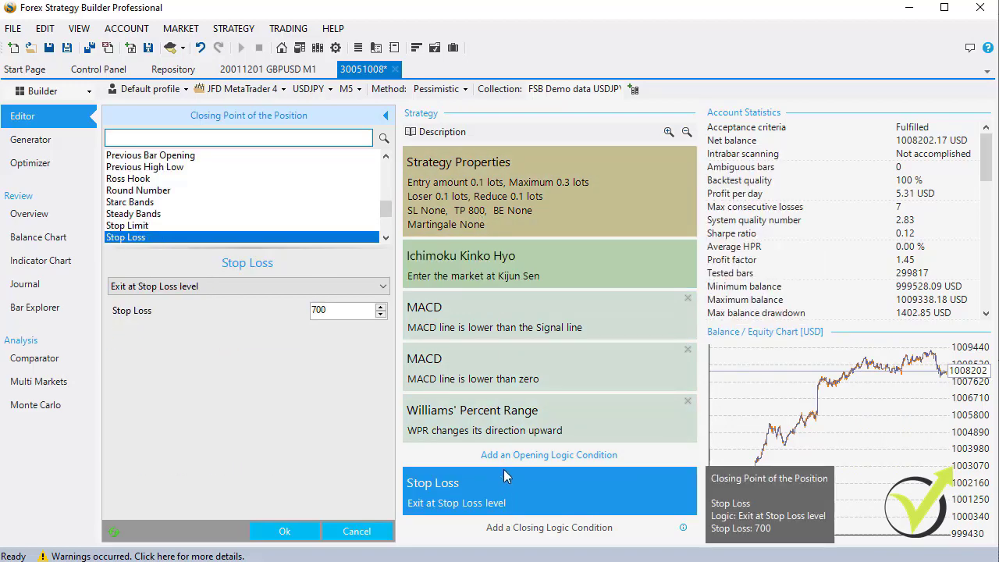
pyautogui.click(497, 277)
pyautogui.click(497, 278)
pyautogui.click(804, 517)
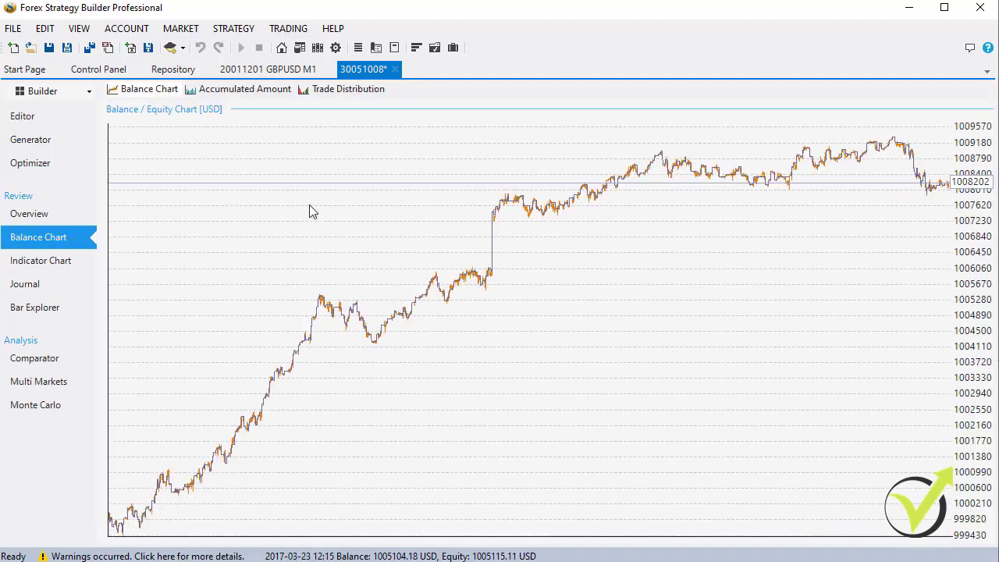
# Step: Return to the strategy Editor page and open the backtesting Method list
pyautogui.click(69, 116)
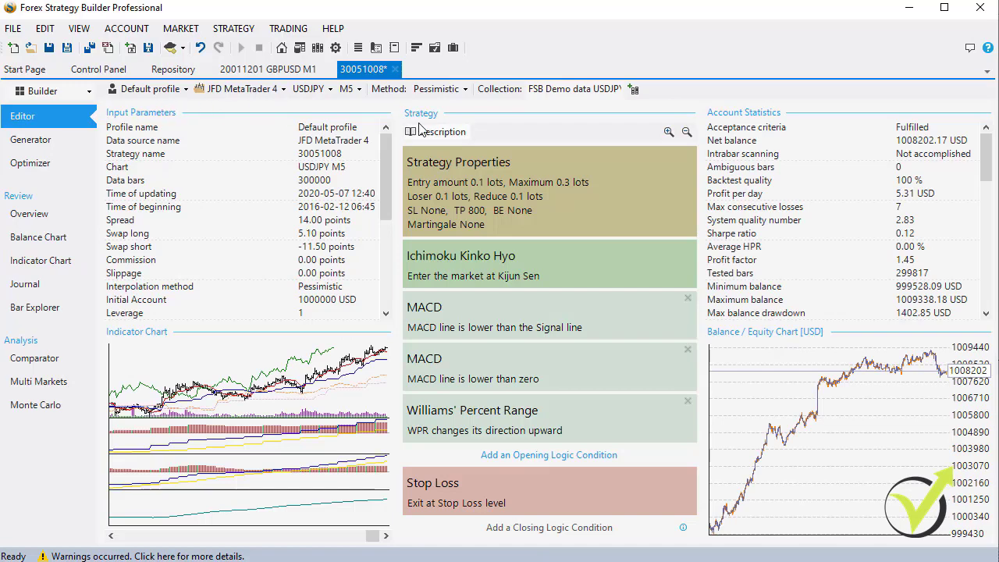
pyautogui.click(462, 89)
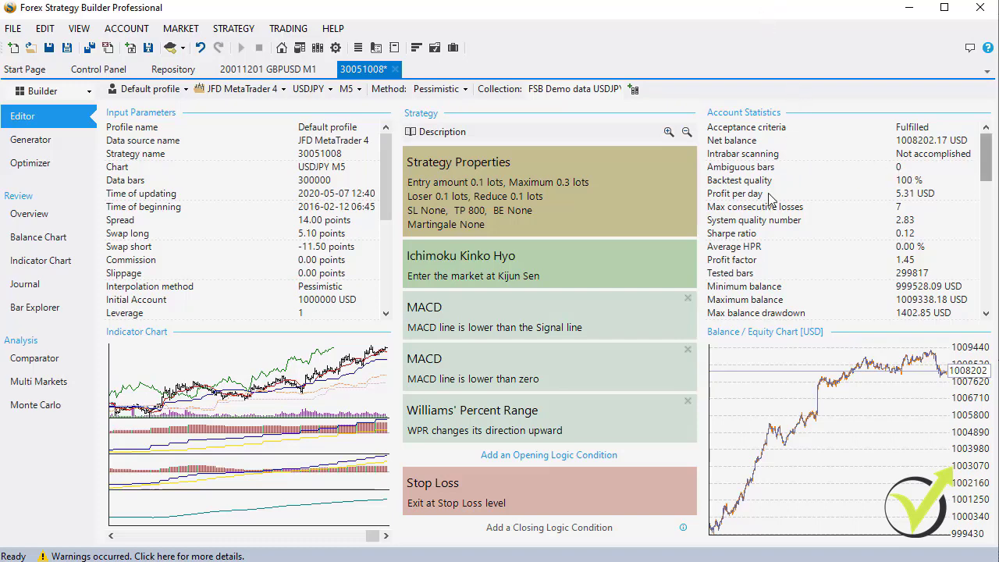
# Step: Try the Optimistic and then the Shortest backtest methods
pyautogui.click(462, 92)
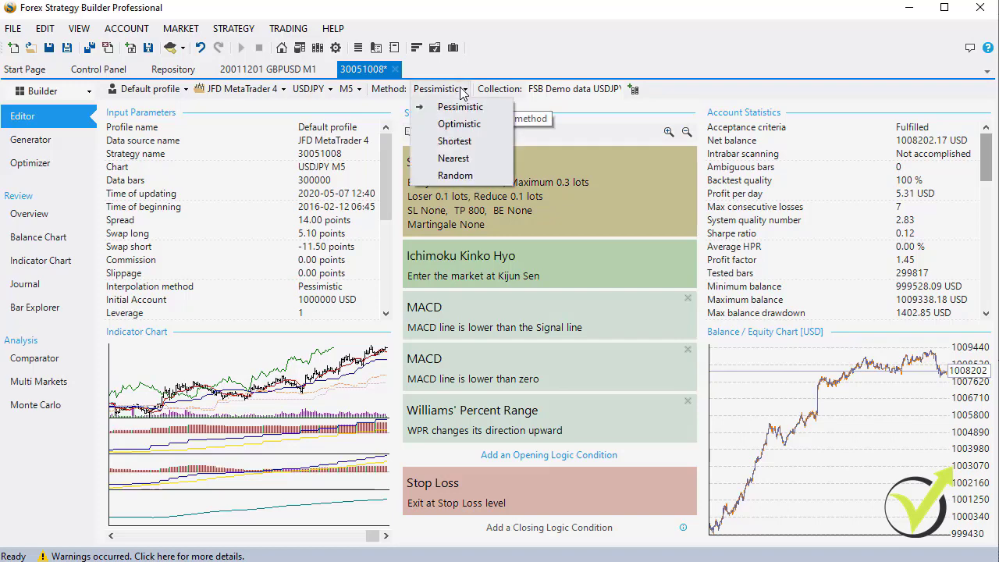
pyautogui.click(455, 150)
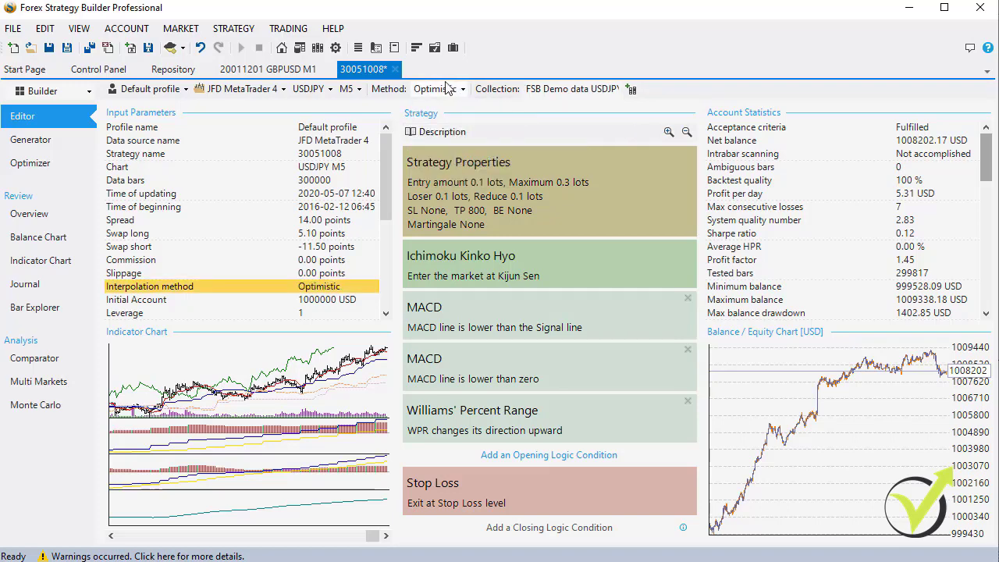
pyautogui.click(459, 89)
pyautogui.click(457, 135)
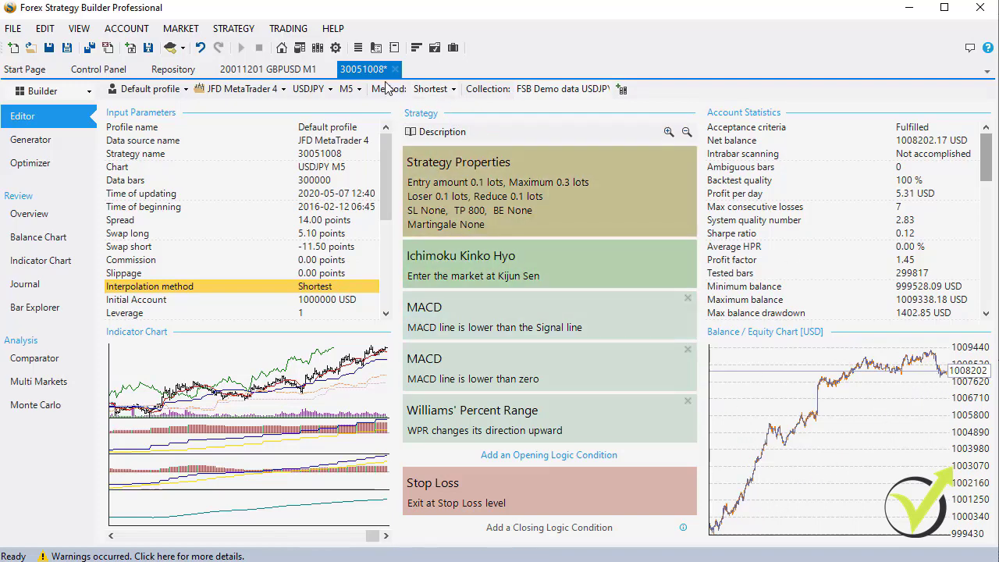
# Step: Set the backtest method back to Pessimistic and open the Expert Advisor export options
pyautogui.click(428, 91)
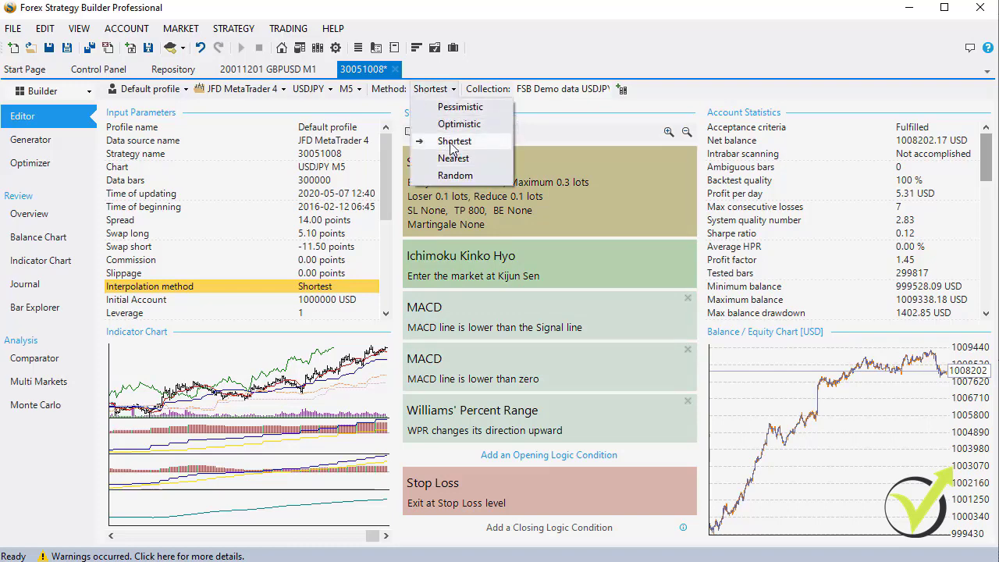
pyautogui.click(460, 107)
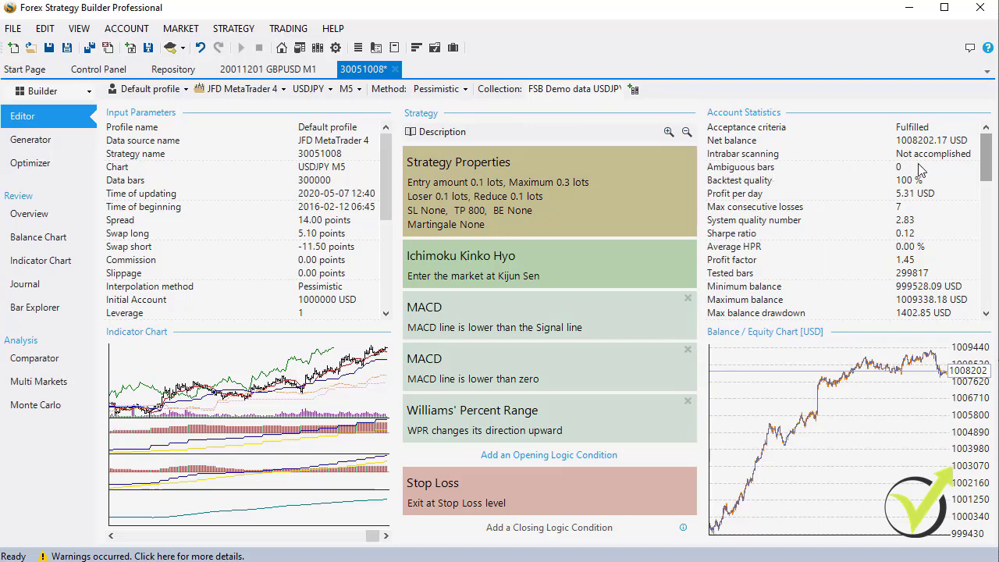
pyautogui.click(448, 91)
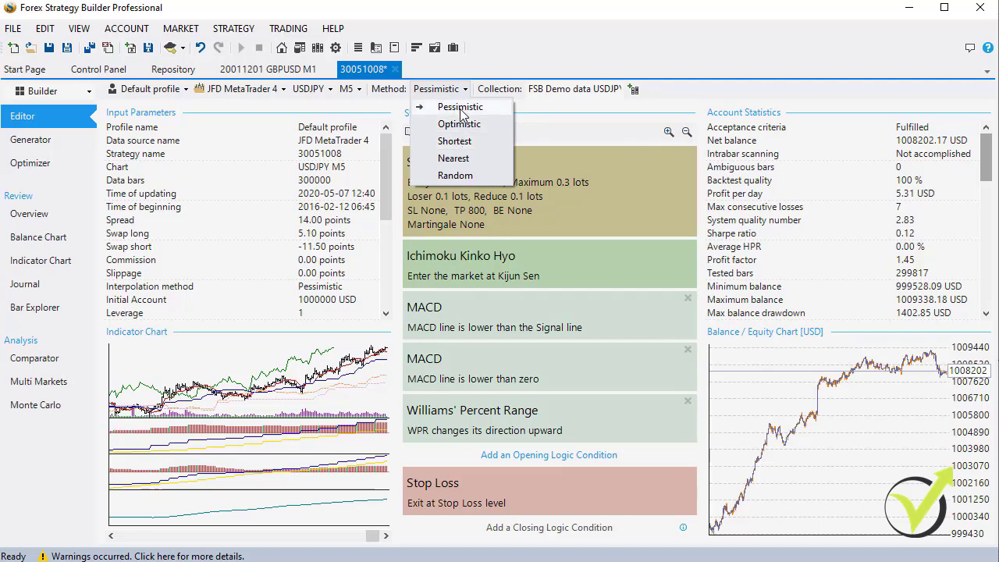
pyautogui.click(460, 110)
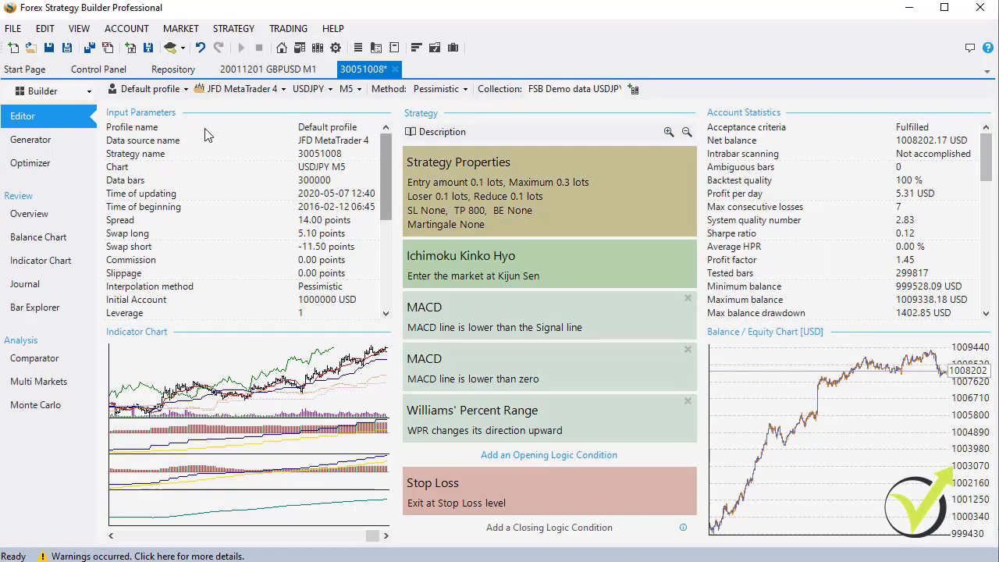
pyautogui.click(184, 49)
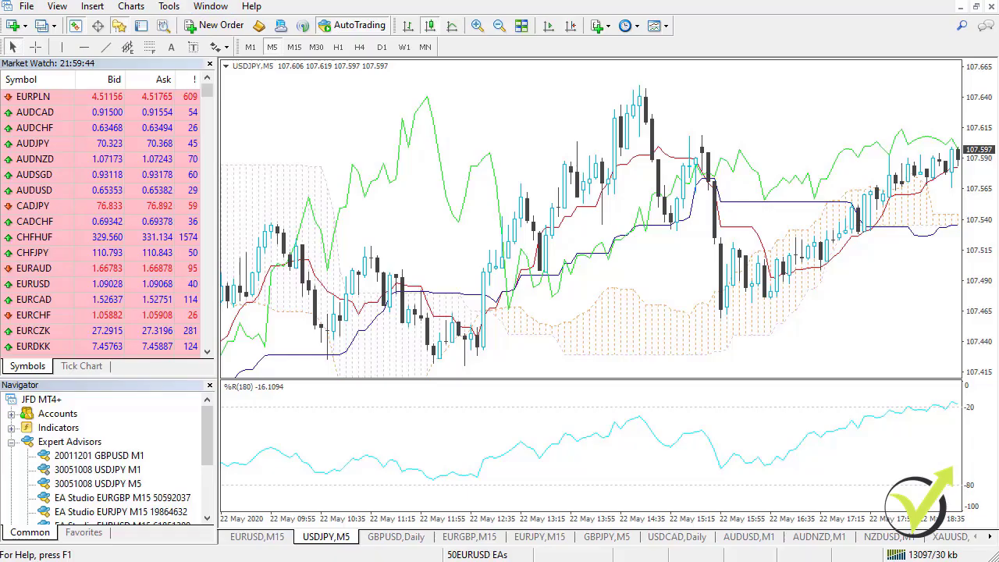
# Step: Check the MQL4\Experts data folder, close it, and refresh Navigator's Expert Advisors list
pyautogui.click(28, 7)
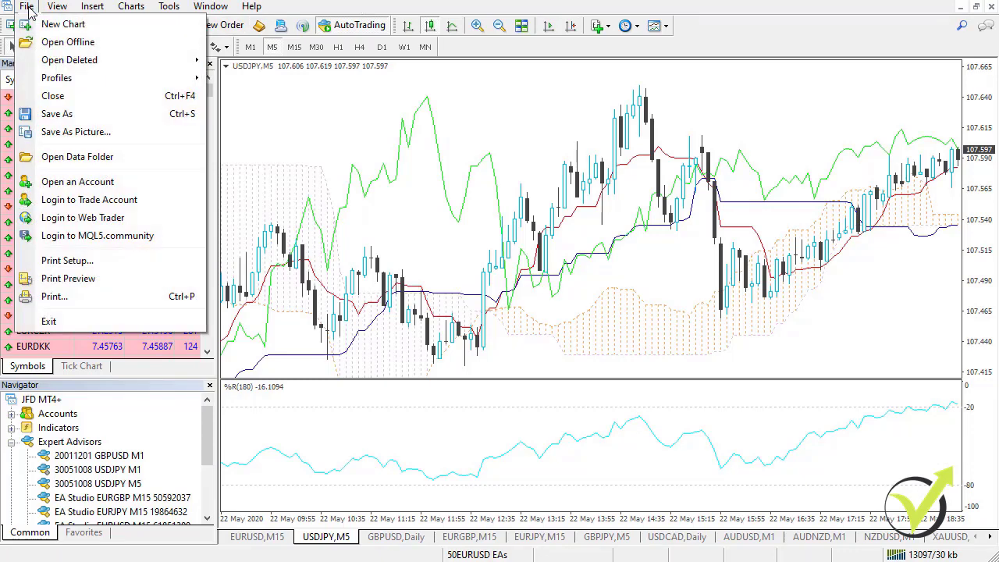
pyautogui.click(96, 162)
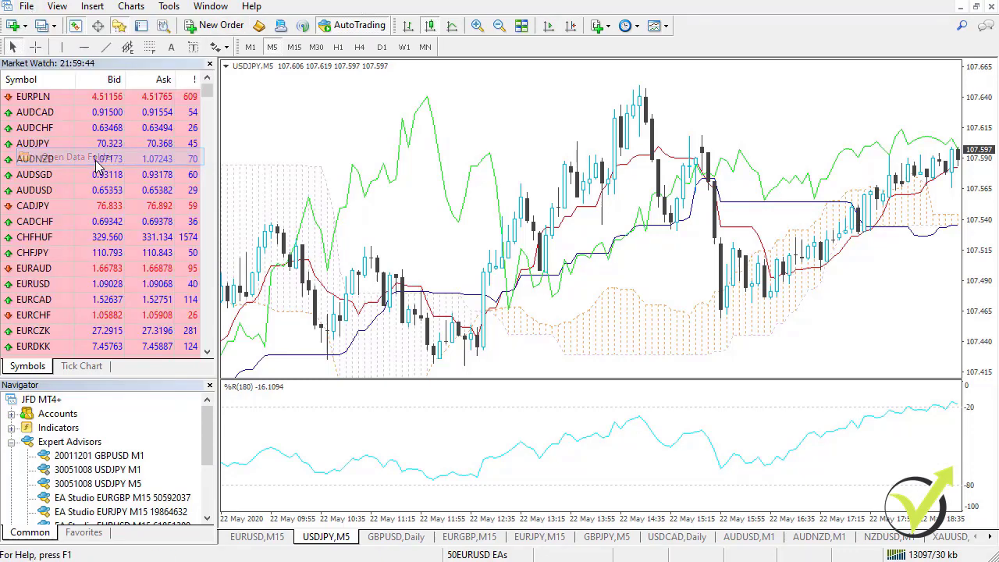
pyautogui.doubleClick(291, 170)
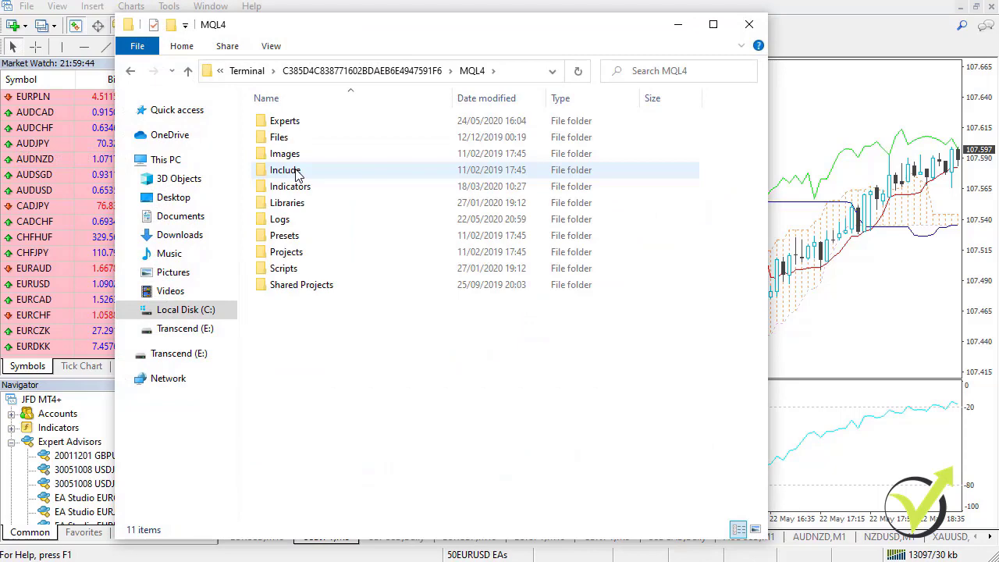
pyautogui.doubleClick(285, 122)
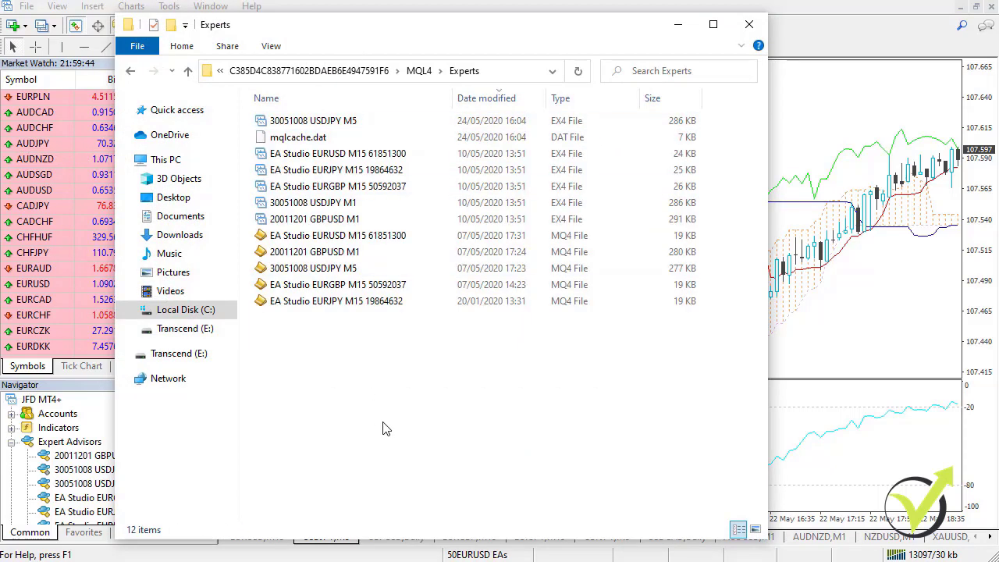
pyautogui.click(749, 24)
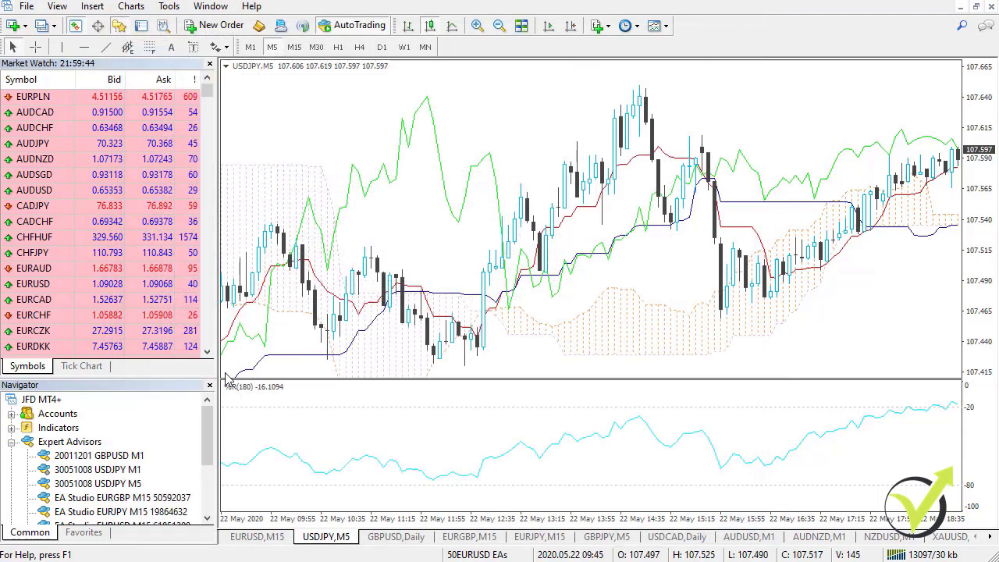
pyautogui.rightClick(85, 442)
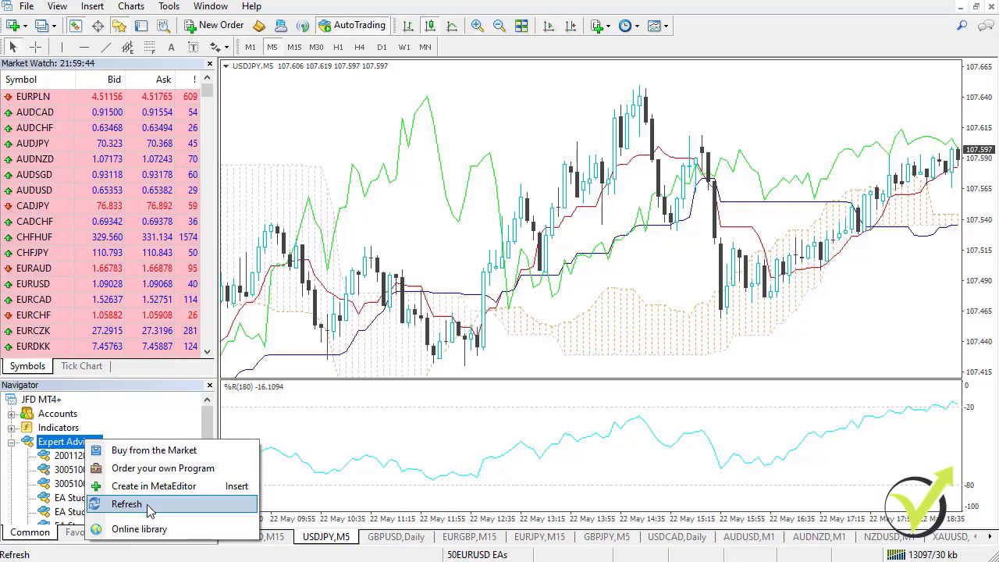
pyautogui.click(127, 504)
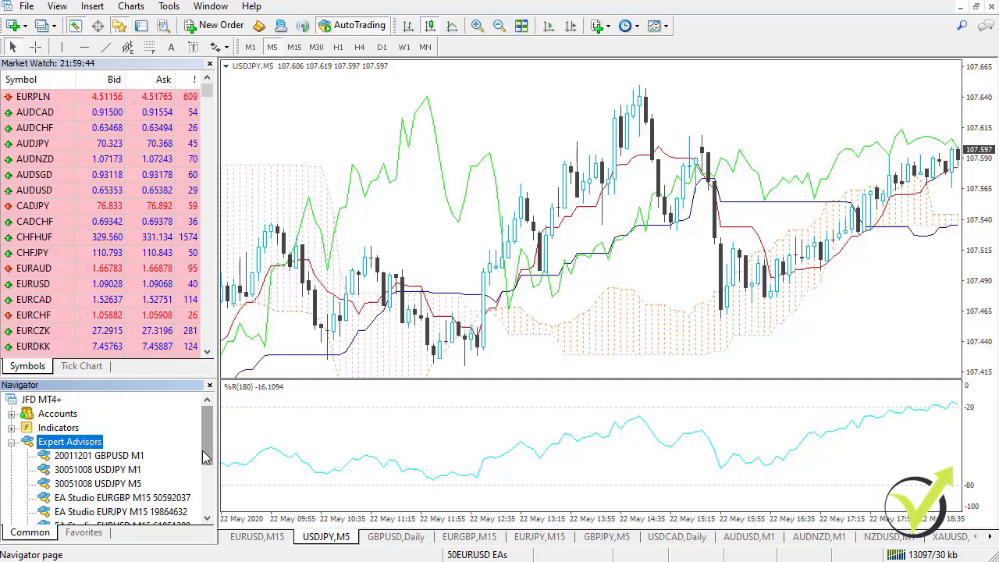
# Step: Drag the 30051008 USDJPY M5 expert advisor onto the USDJPY M5 chart
pyautogui.moveTo(209, 461); pyautogui.dragTo(209, 473)
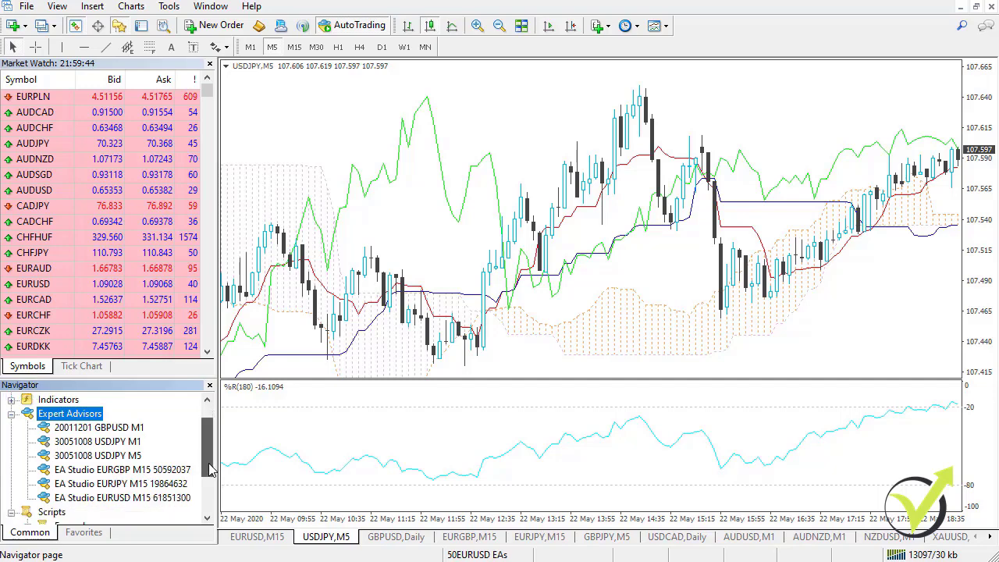
pyautogui.click(121, 457)
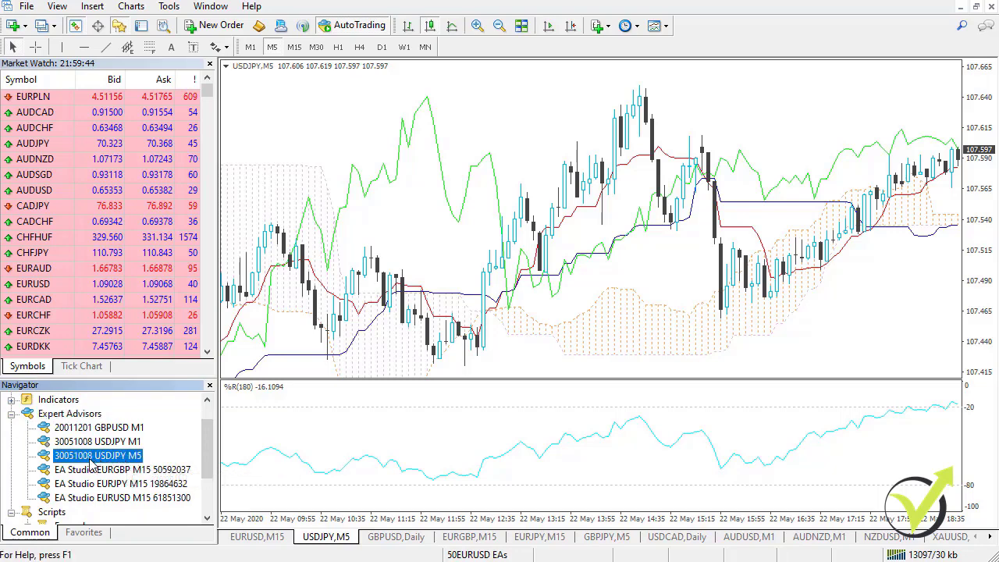
pyautogui.moveTo(90, 464); pyautogui.dragTo(408, 173)
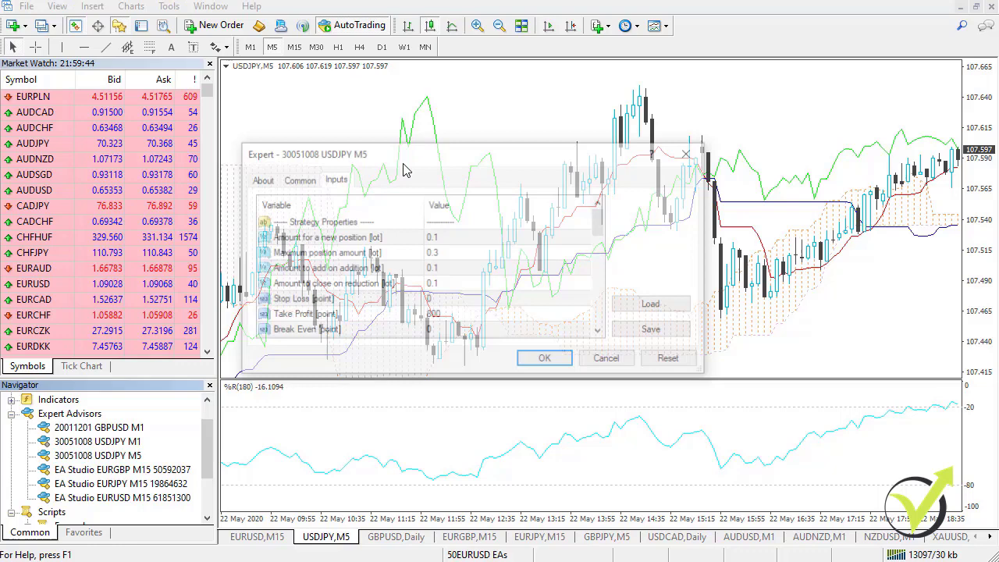
# Step: Set new-position, addition and reduction amounts to 1 lot and maximum to 3, then confirm
pyautogui.click(446, 237)
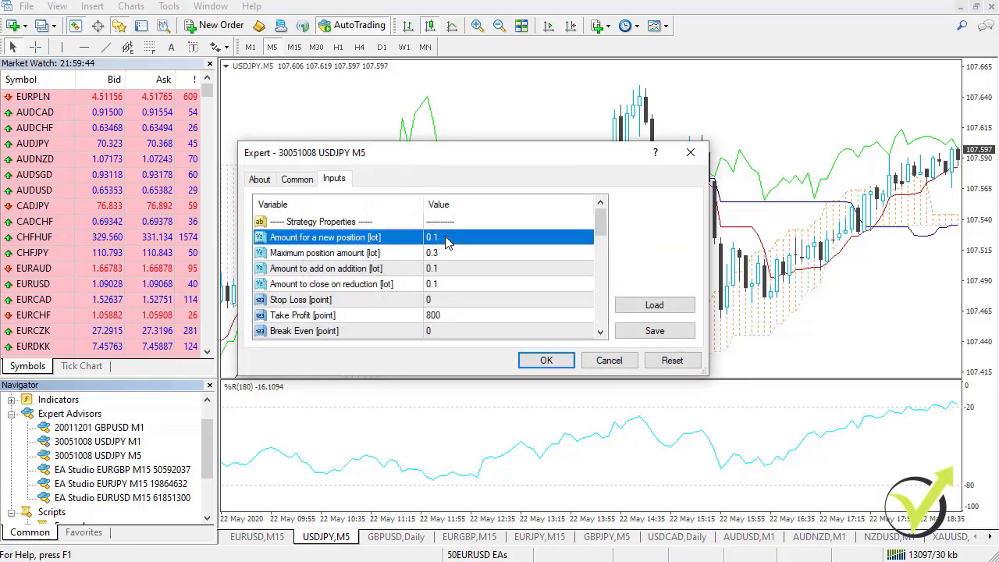
pyautogui.click(446, 237)
pyautogui.write('0')
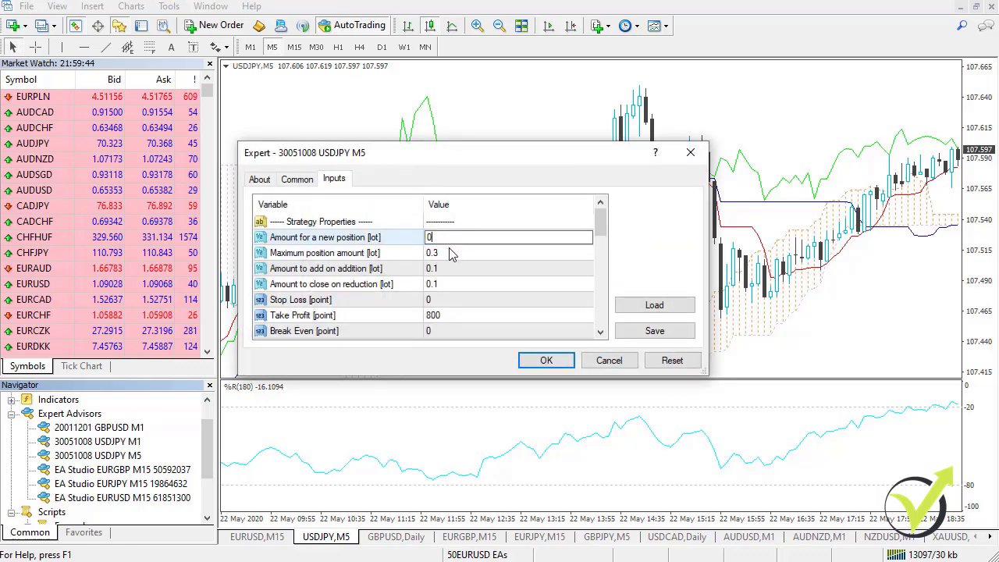
pyautogui.doubleClick(439, 253)
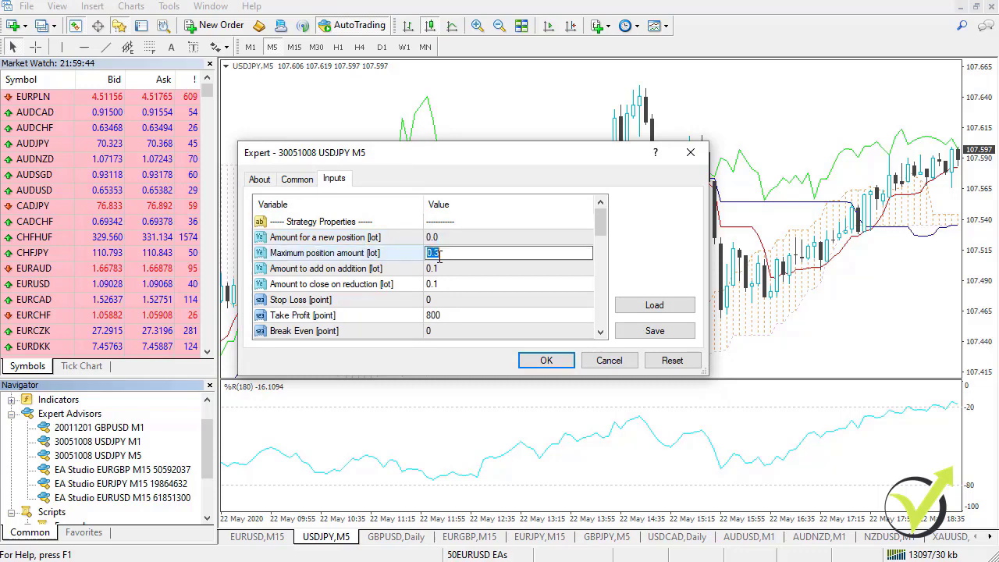
pyautogui.write('3')
pyautogui.doubleClick(446, 238)
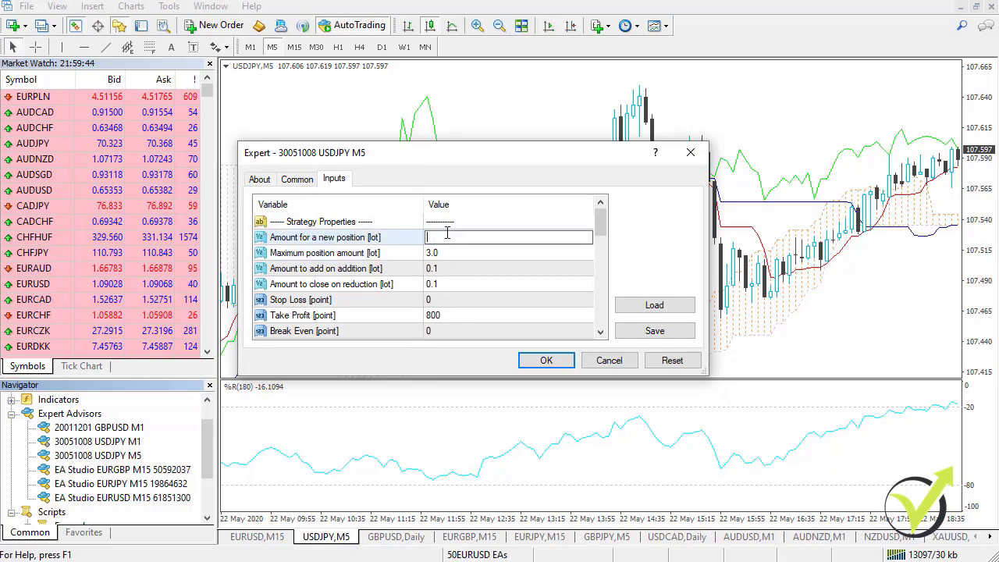
pyautogui.write('1')
pyautogui.doubleClick(447, 268)
pyautogui.write('1')
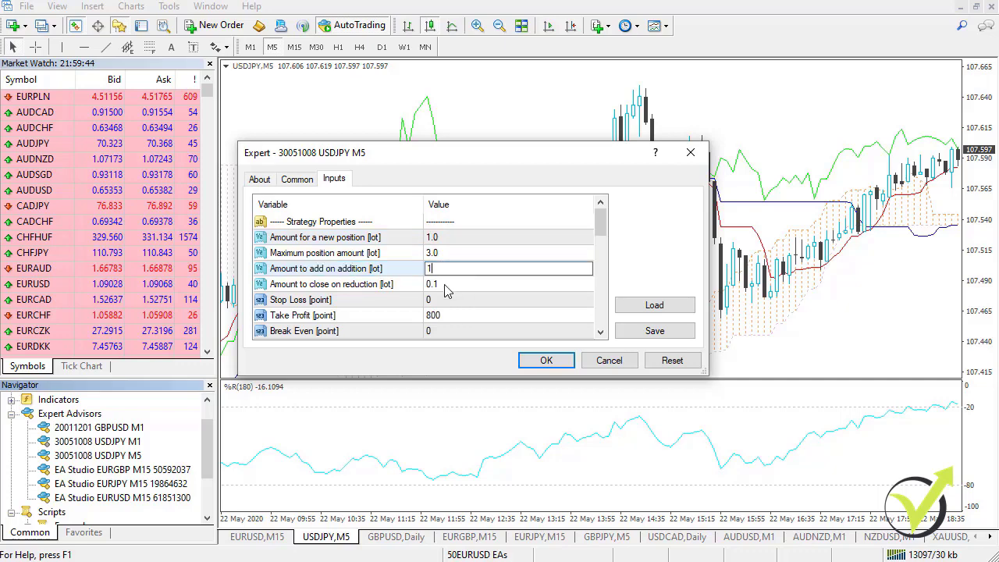
pyautogui.doubleClick(447, 284)
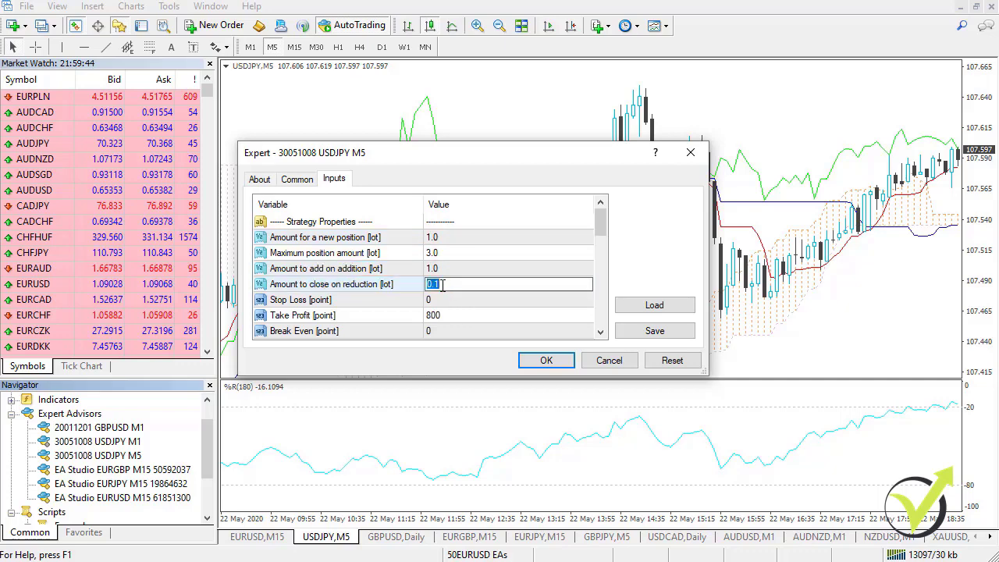
pyautogui.write('1')
pyautogui.moveTo(607, 236)
pyautogui.mouseDown()
pyautogui.moveTo(609, 324)
pyautogui.moveTo(607, 221)
pyautogui.mouseUp()
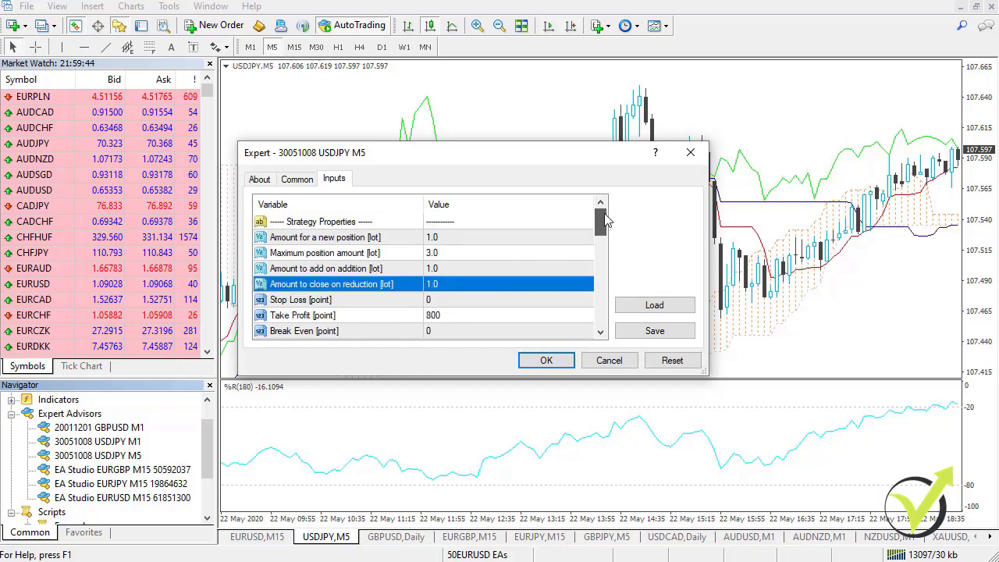
pyautogui.click(549, 367)
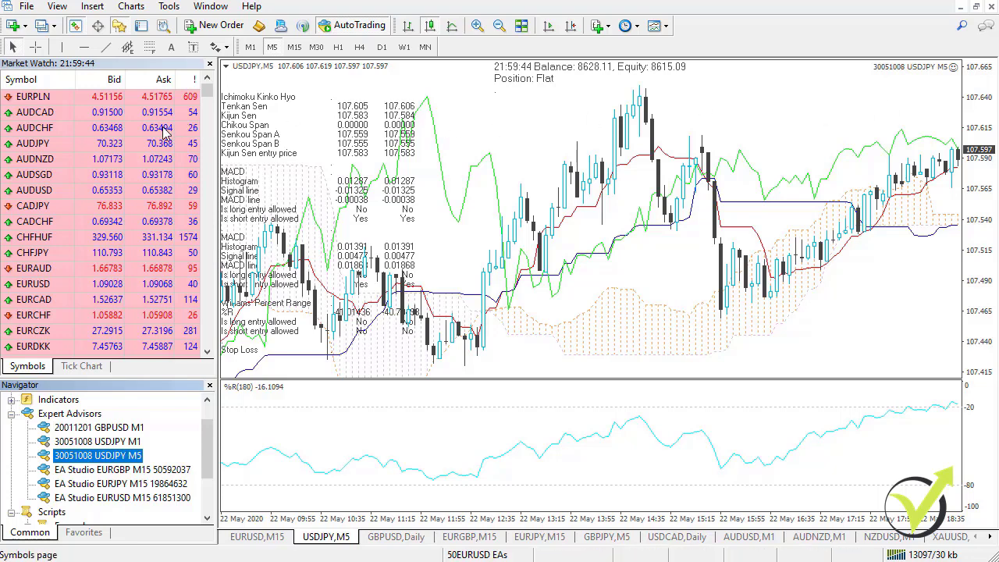
# Step: Open the Strategy Tester from the chart's Expert Advisors context menu
pyautogui.moveTo(160, 130)
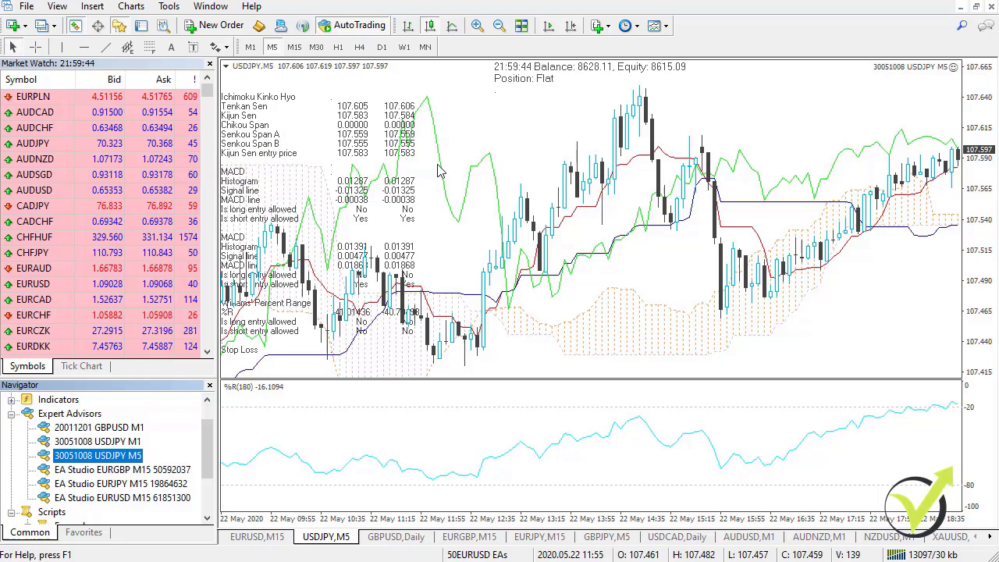
pyautogui.rightClick(457, 181)
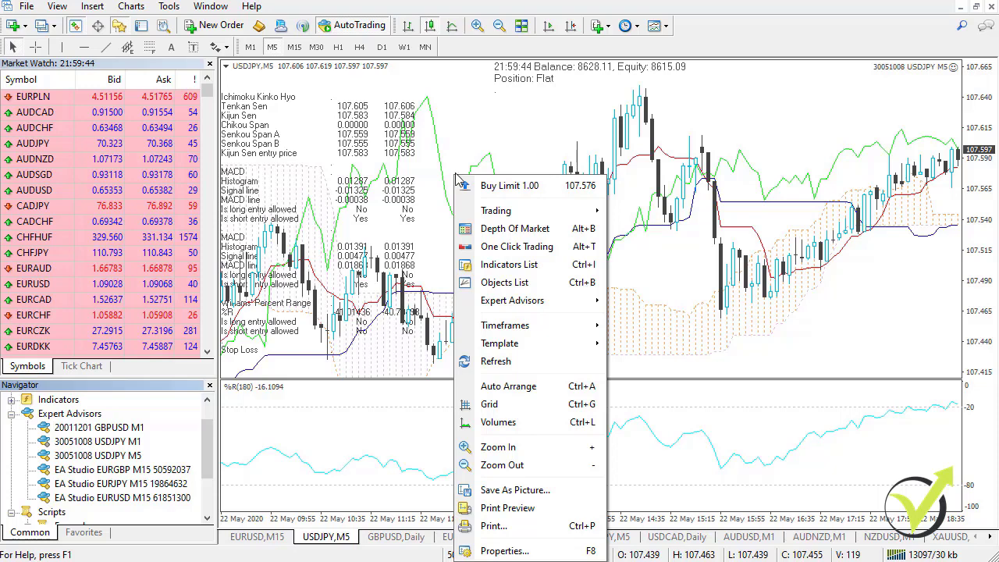
pyautogui.moveTo(521, 304)
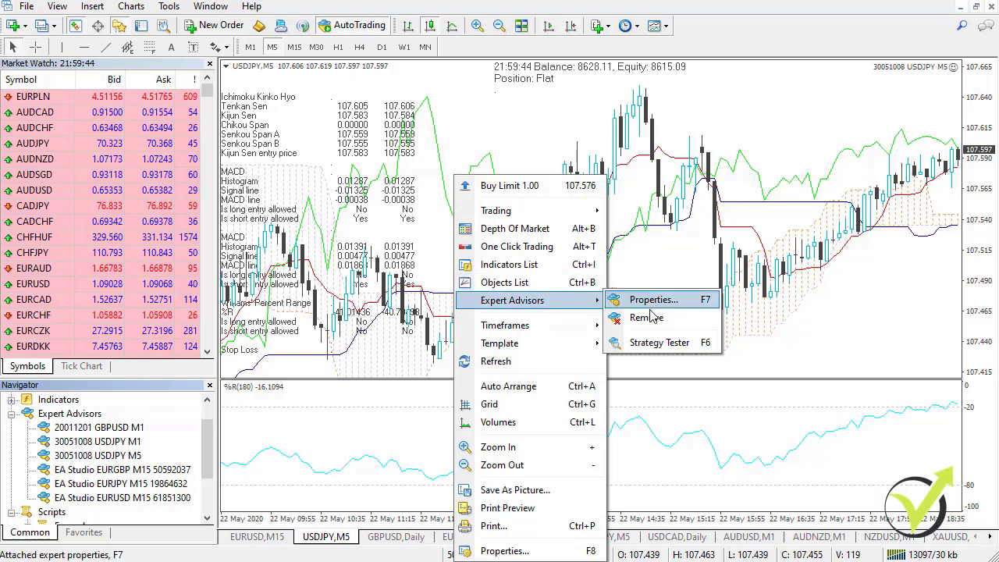
pyautogui.click(655, 349)
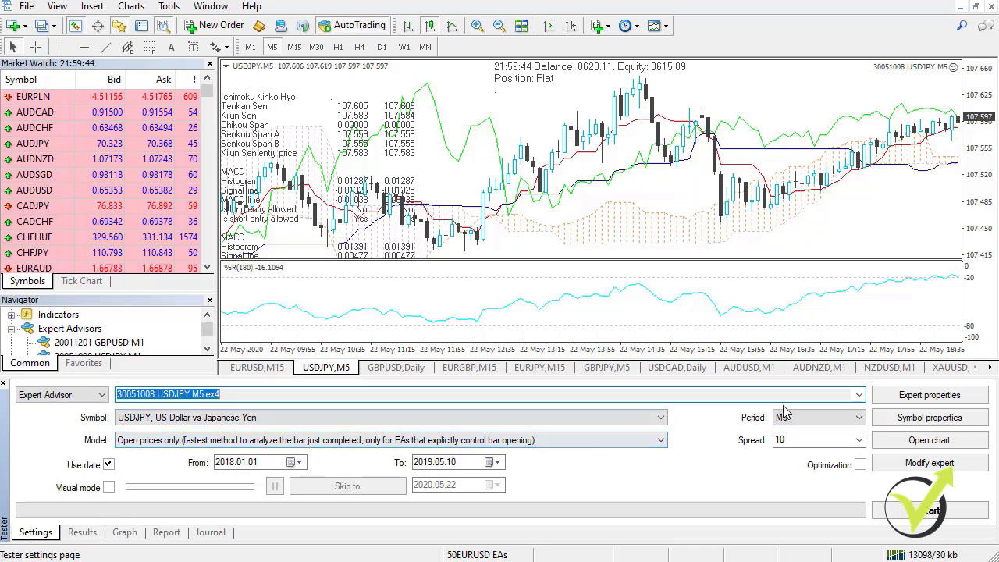
# Step: Tick the spread 10 option and switch off Use date in the tester settings
pyautogui.click(802, 443)
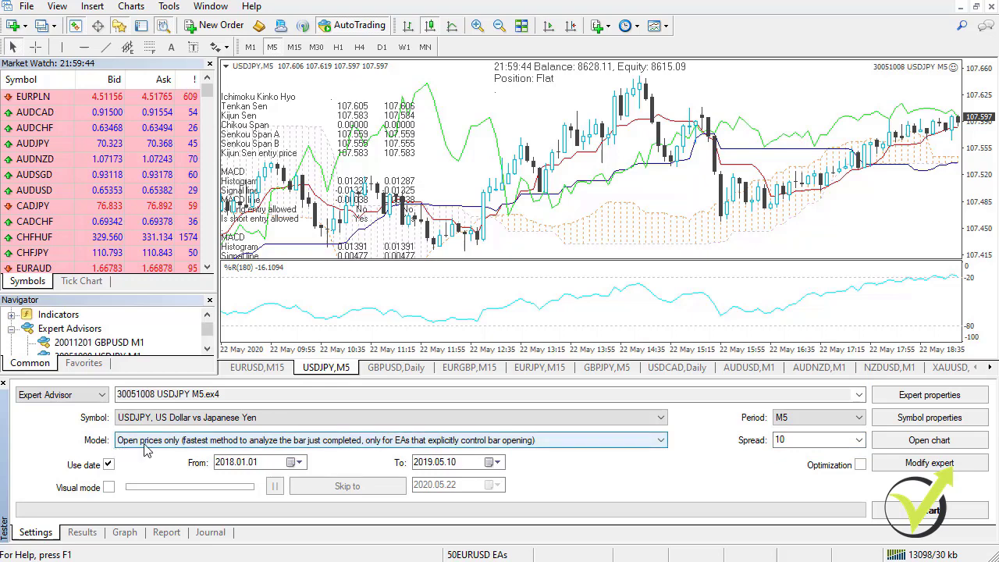
pyautogui.click(110, 465)
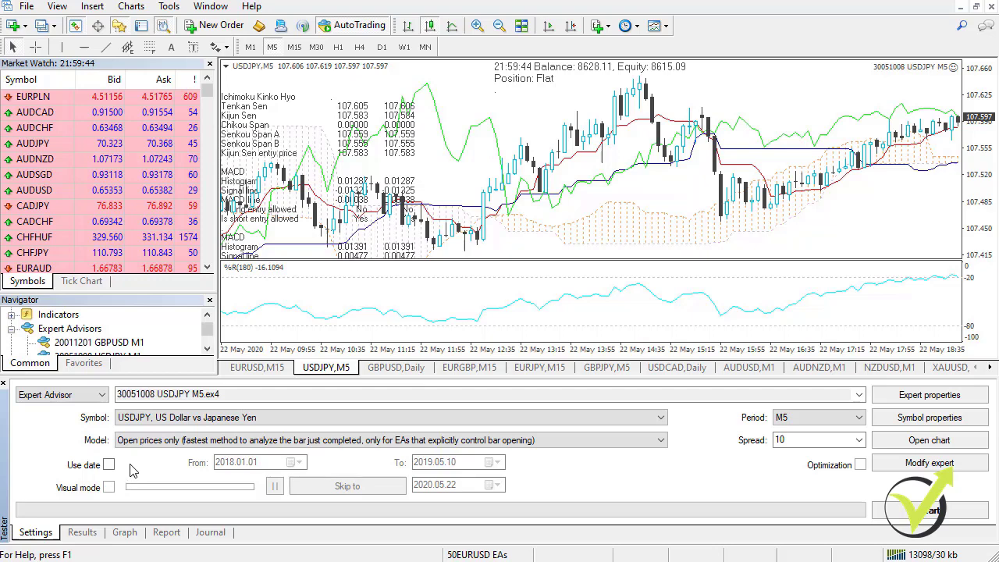
# Step: Show the Model choices: Every tick, Control points and Open prices only
pyautogui.click(131, 442)
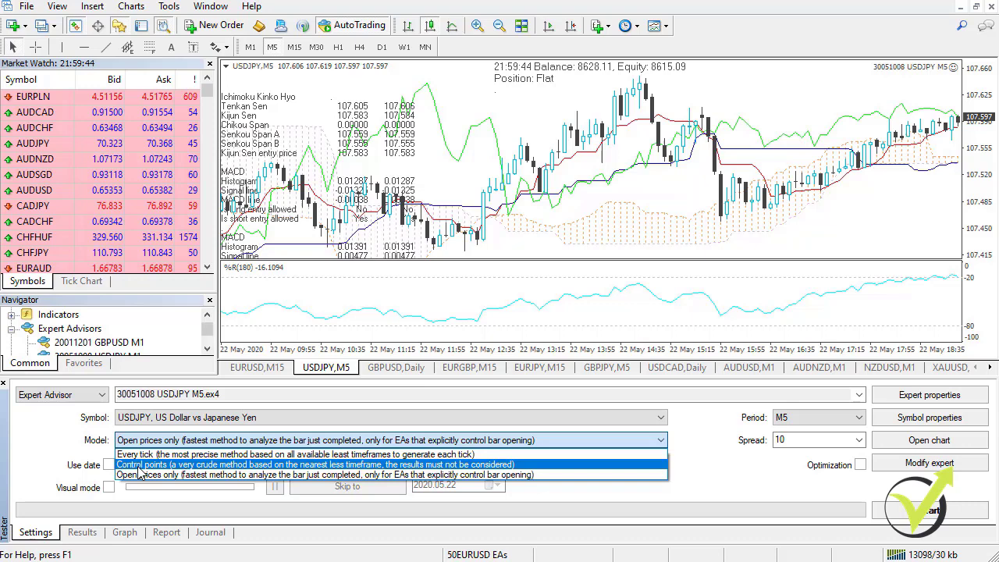
# Step: Run a Control points backtest, check Results and Graph, then re-enable Use date
pyautogui.click(139, 466)
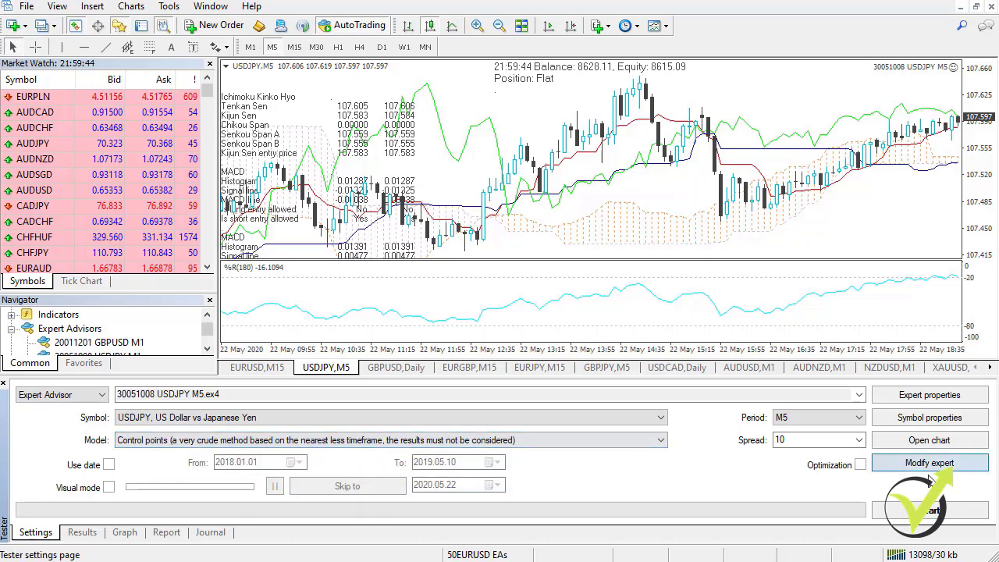
pyautogui.click(945, 515)
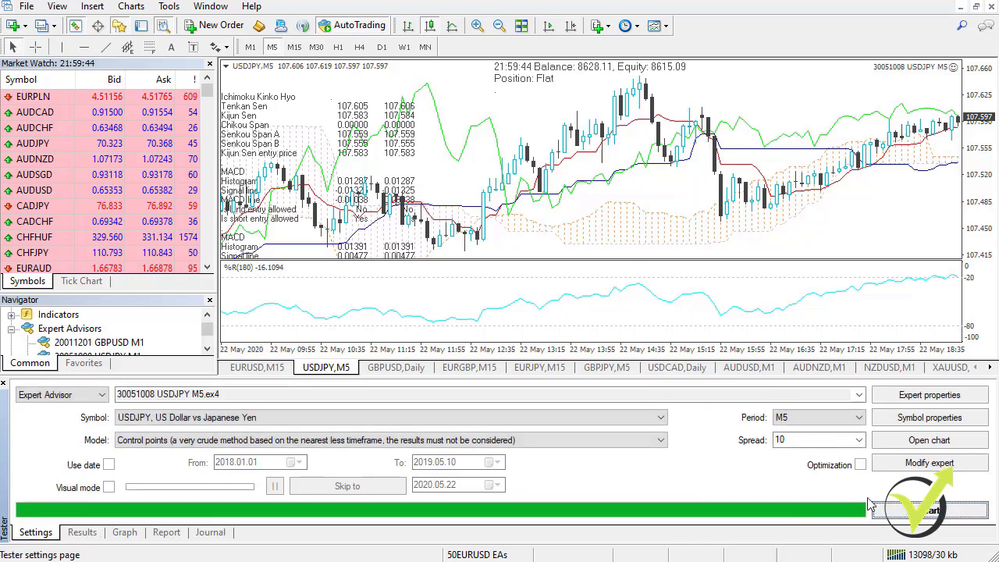
pyautogui.click(82, 534)
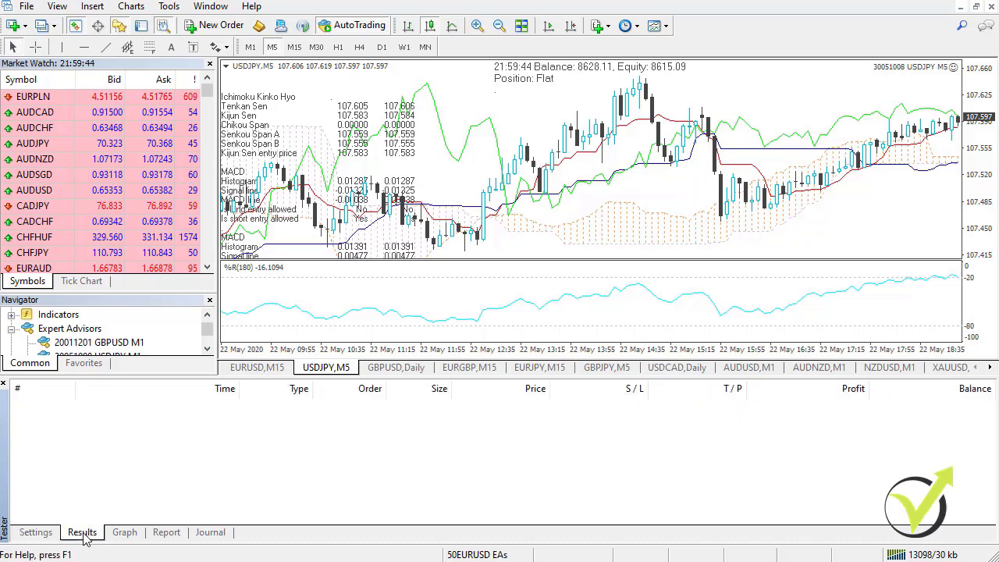
pyautogui.click(121, 532)
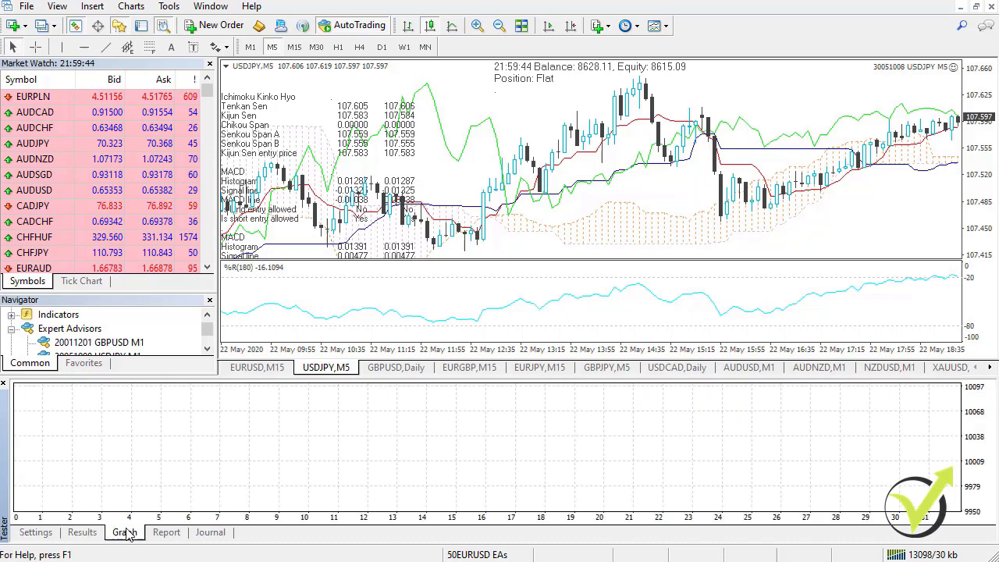
pyautogui.click(35, 534)
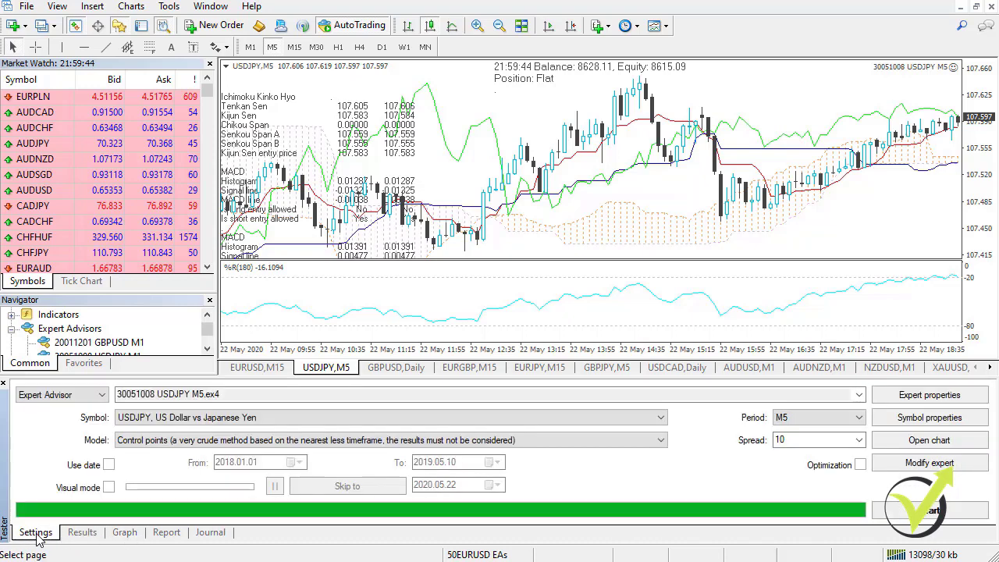
pyautogui.click(108, 466)
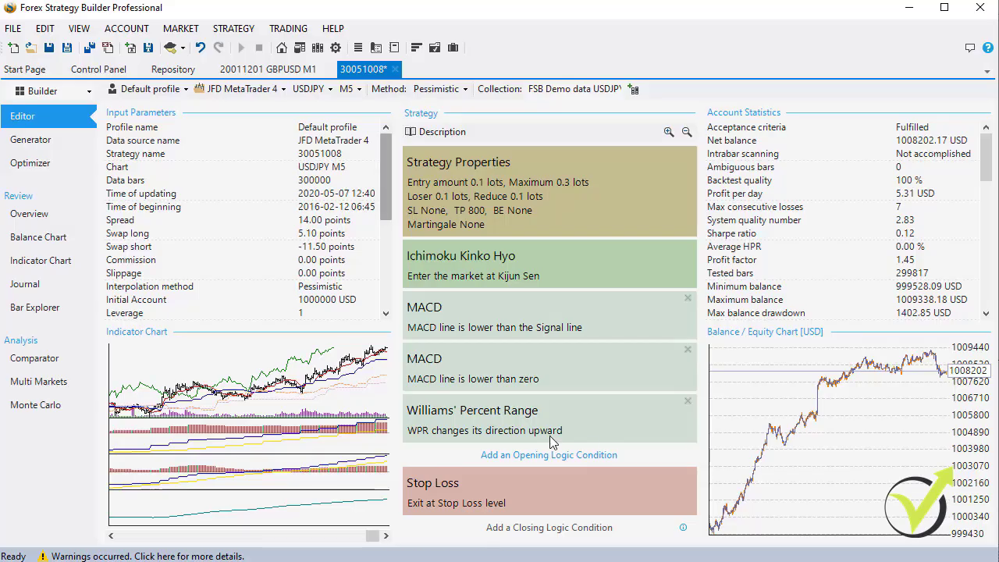
# Step: Open the first MACD opening condition to show its periods 19, 12 and 9
pyautogui.moveTo(460, 359)
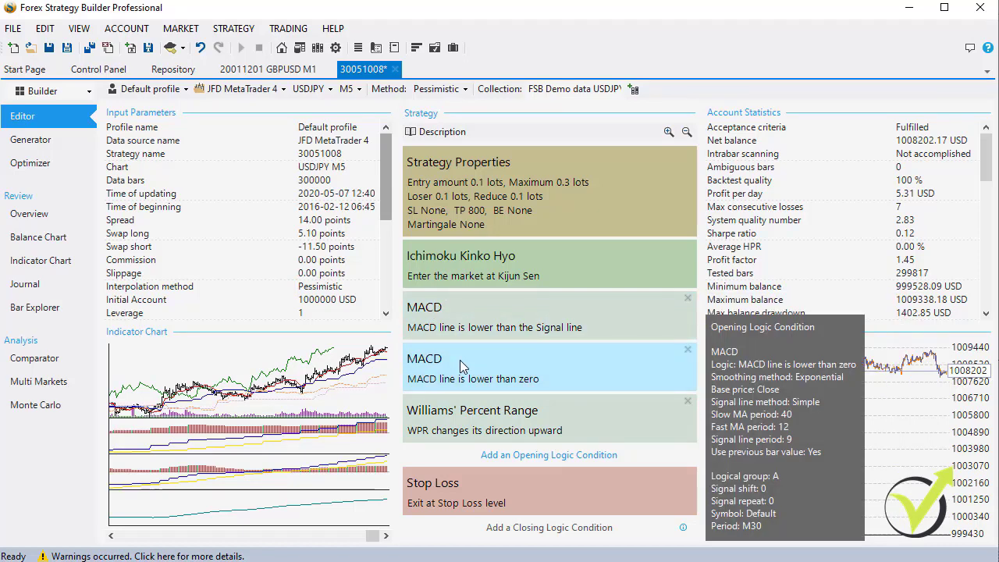
pyautogui.click(465, 325)
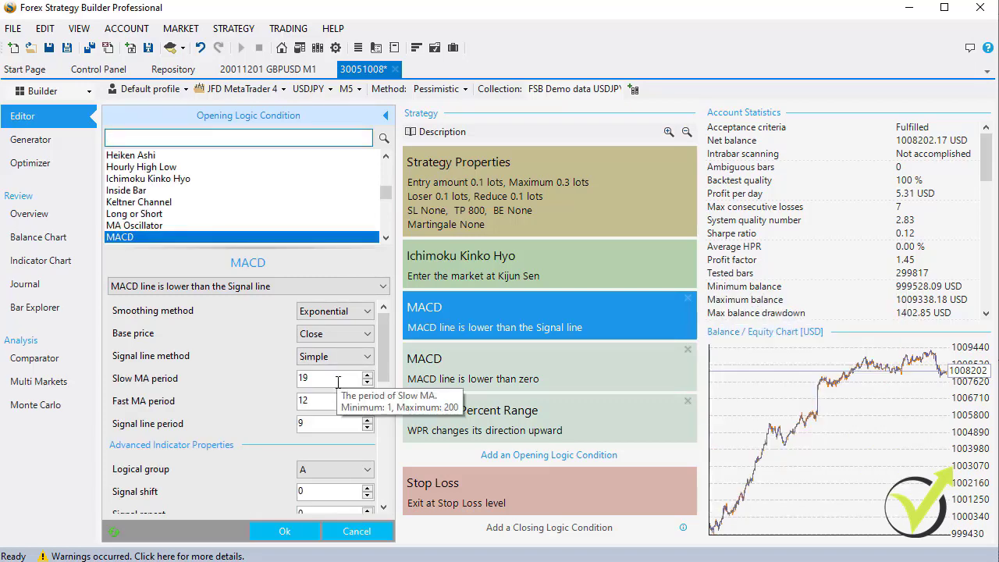
pyautogui.click(323, 422)
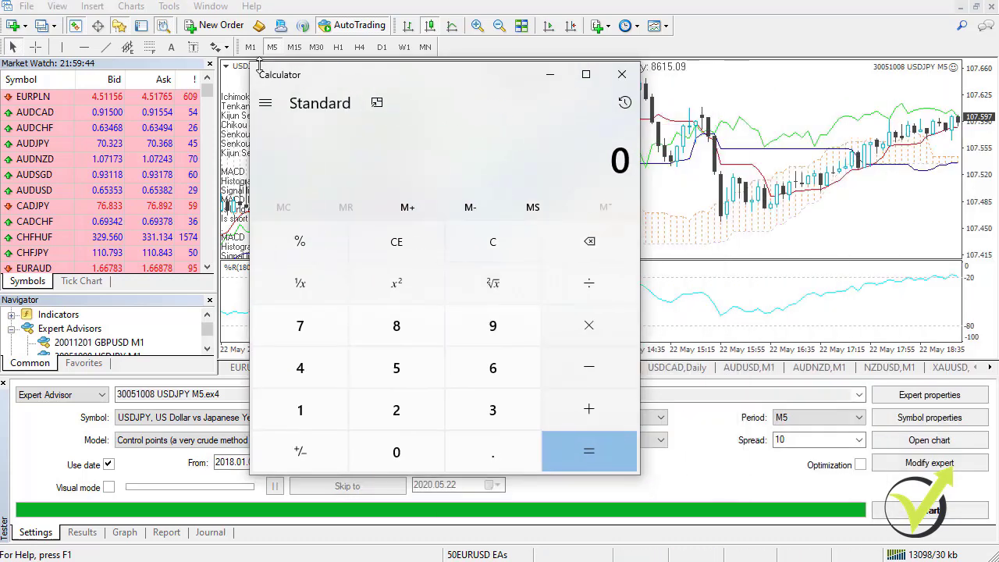
# Step: Move the calculator aside and compute 100 × 5 = 500
pyautogui.moveTo(333, 73); pyautogui.dragTo(596, 84)
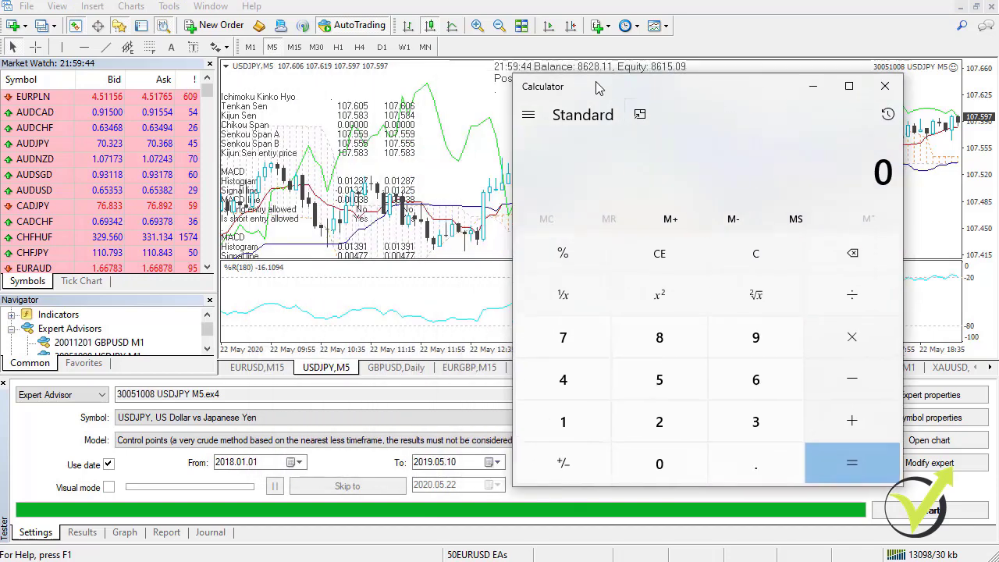
pyautogui.click(565, 426)
pyautogui.doubleClick(659, 464)
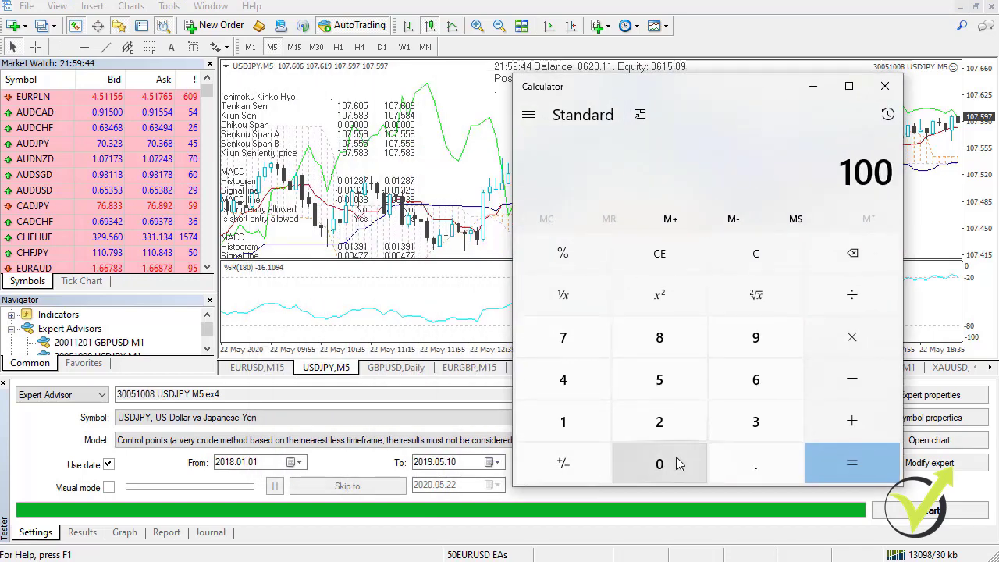
pyautogui.click(862, 338)
pyautogui.click(662, 380)
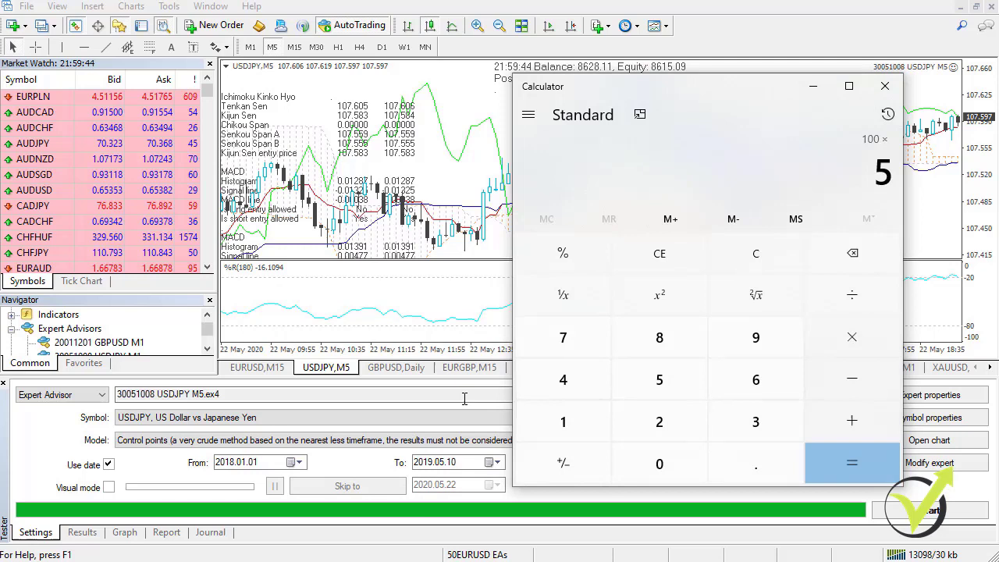
pyautogui.click(876, 460)
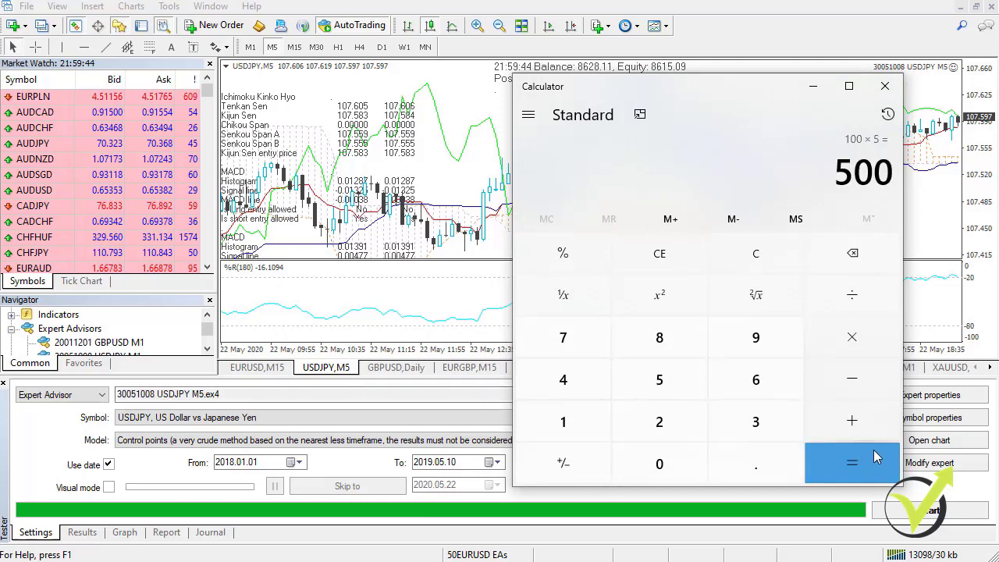
# Step: Divide 500 by 60 to get 8.3333333333333333, then close the calculator
pyautogui.click(854, 297)
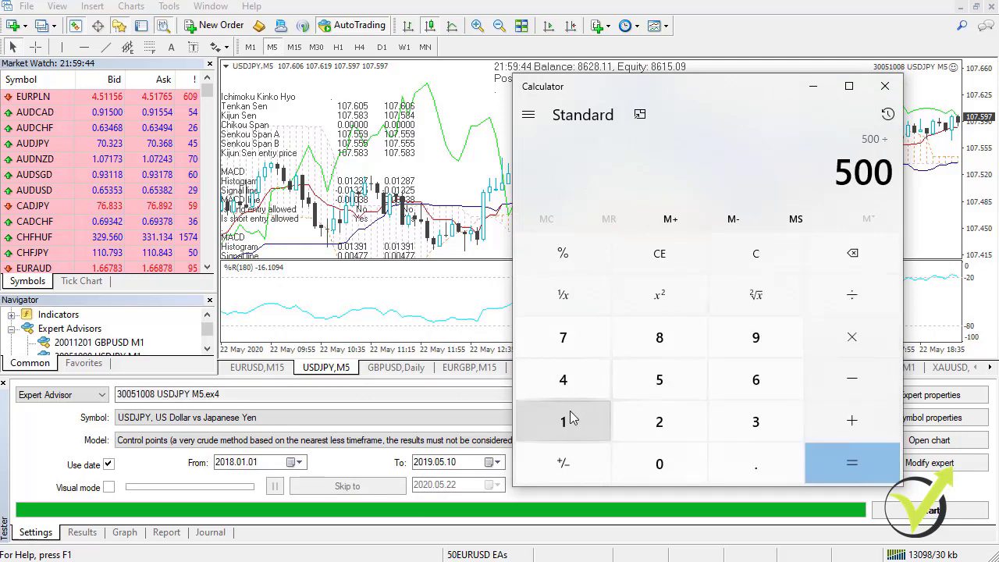
pyautogui.click(756, 379)
pyautogui.click(678, 462)
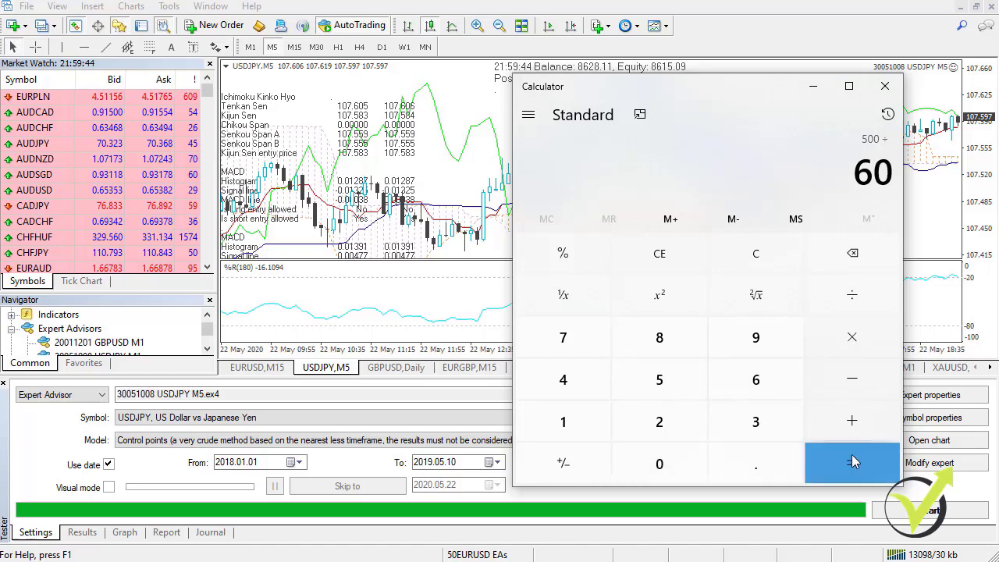
pyautogui.click(854, 462)
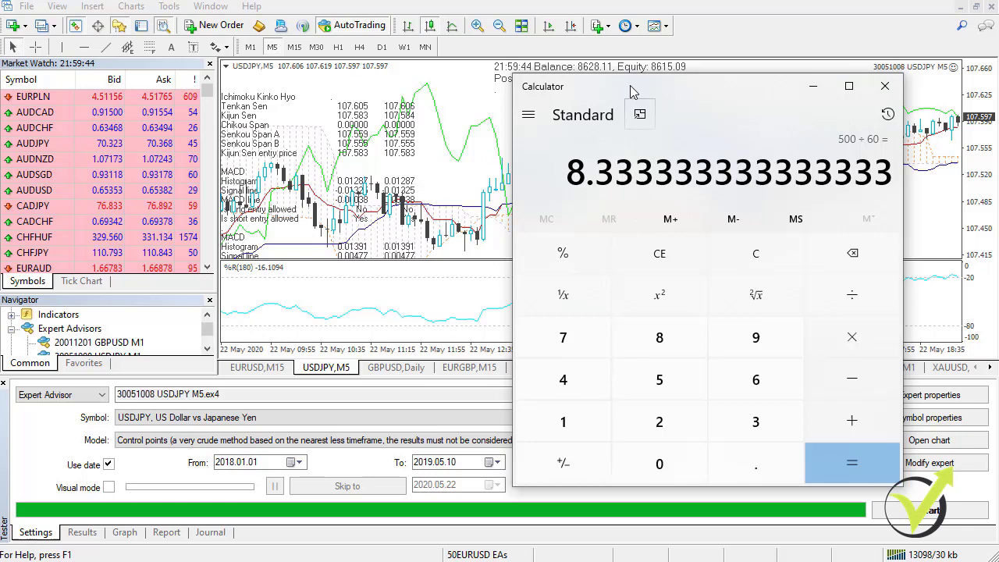
pyautogui.hotkey('alt', 'F4')
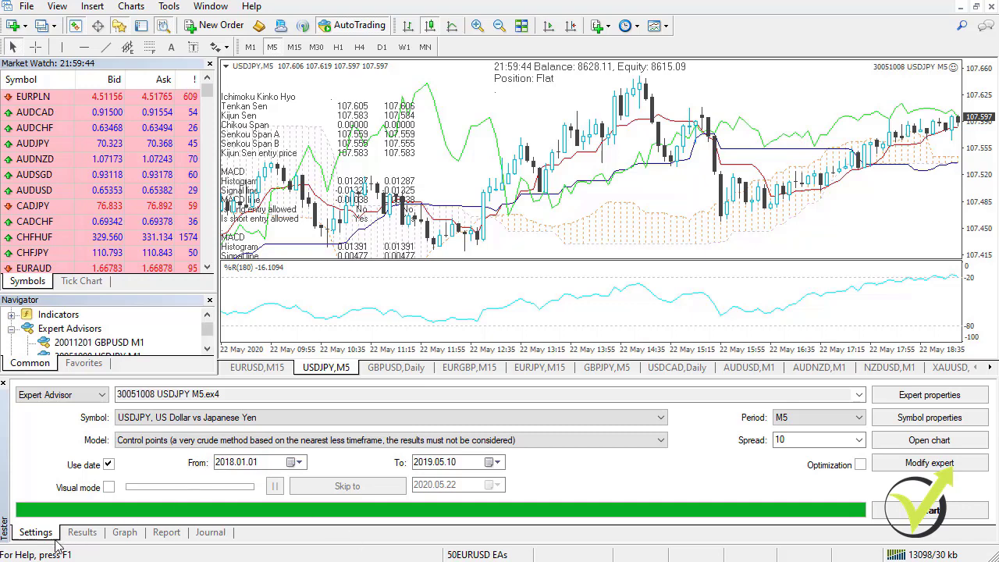
# Step: Show the empty balance graph and inspect the USDJPY M5 chart with the crosshair
pyautogui.click(125, 533)
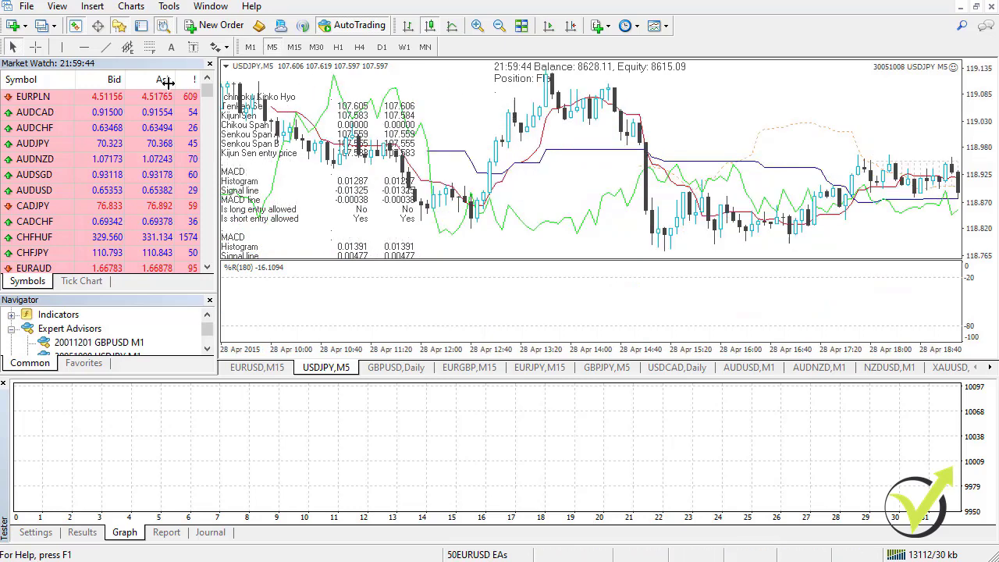
pyautogui.click(35, 47)
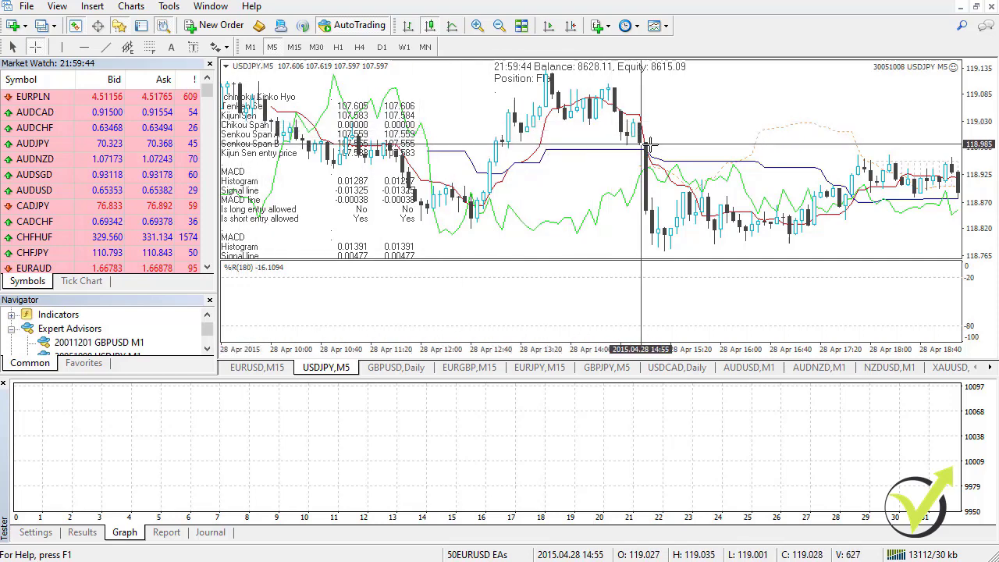
pyautogui.moveTo(931, 160)
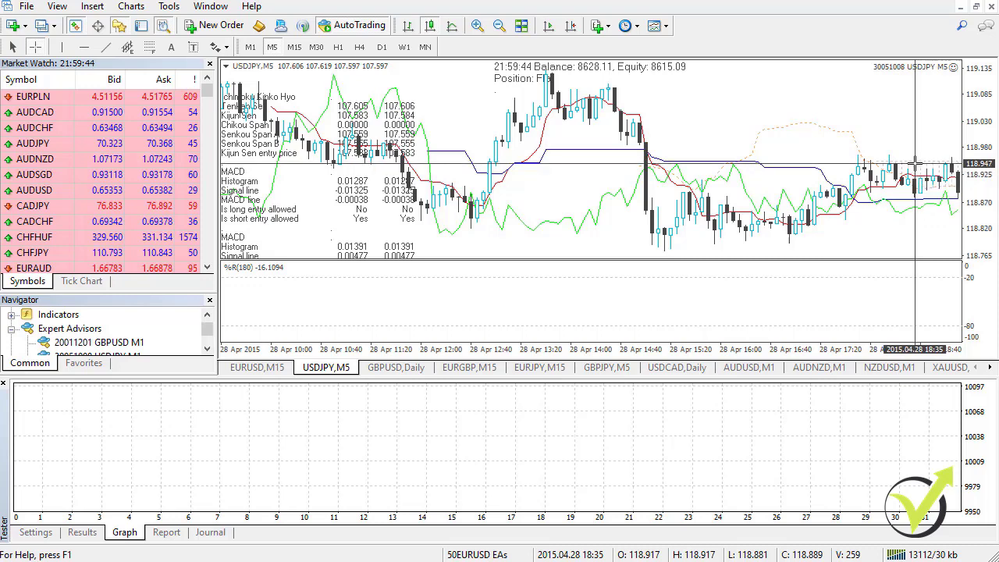
pyautogui.press('Escape')
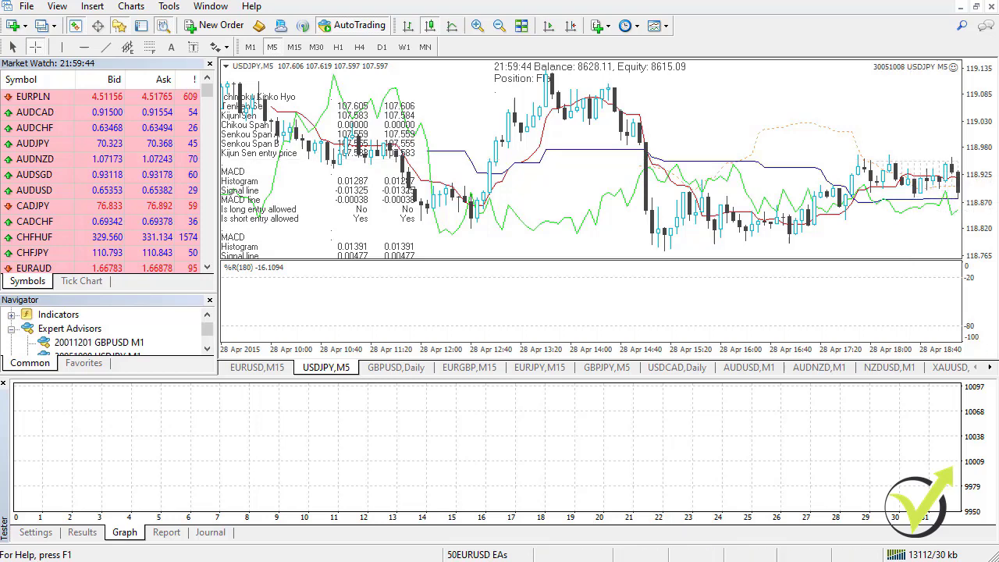
# Step: On the Settings tab, set the From date to 2019.01.01 with the calendar
pyautogui.click(22, 533)
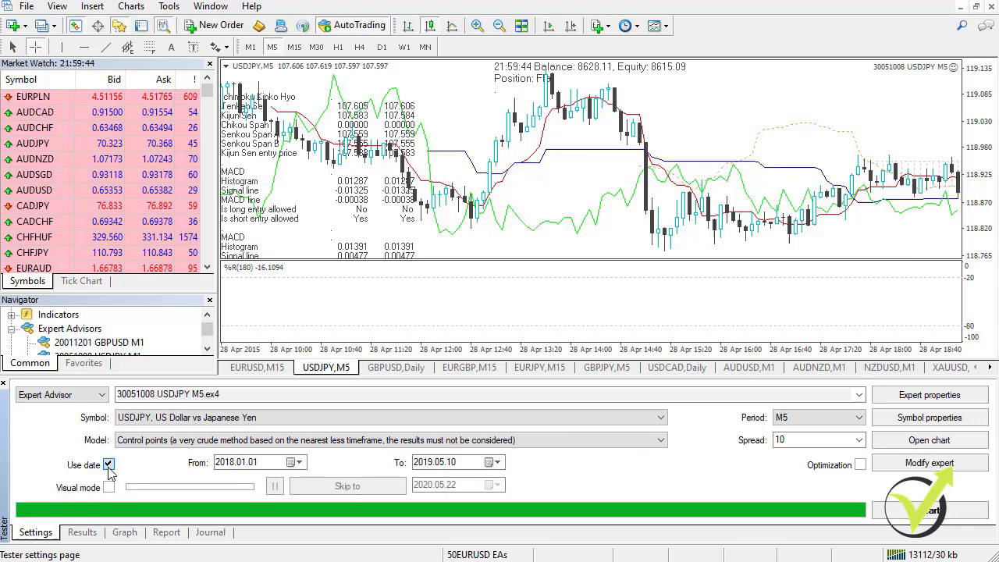
pyautogui.click(292, 463)
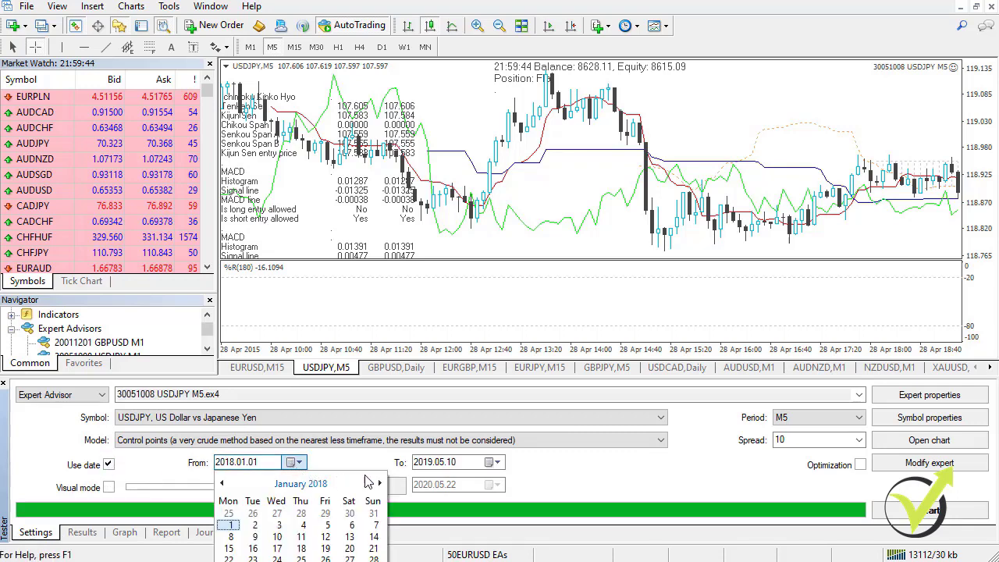
pyautogui.click(381, 484)
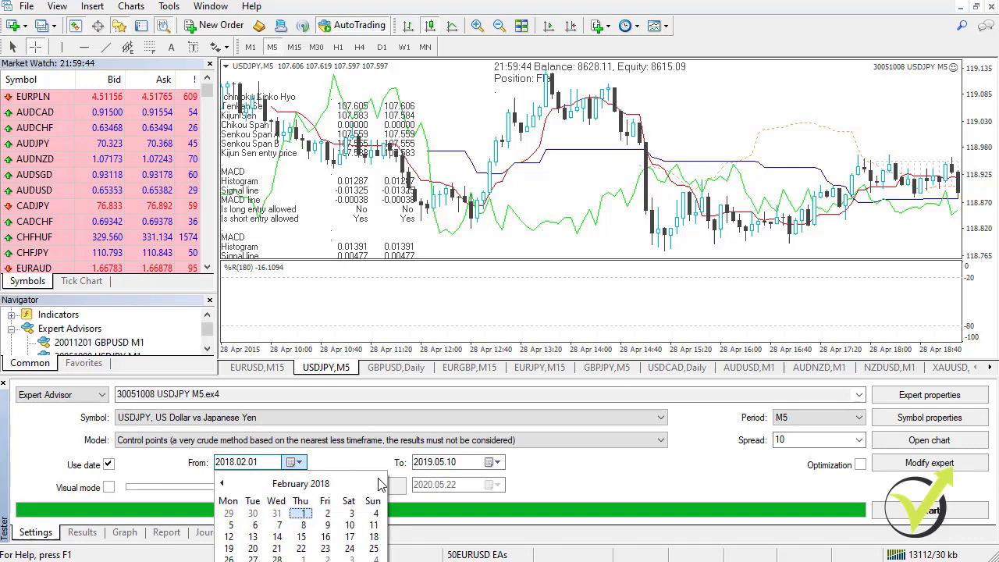
pyautogui.click(381, 484)
pyautogui.click(381, 484)
pyautogui.click(381, 484)
pyautogui.click(381, 484)
pyautogui.click(381, 484)
pyautogui.click(381, 484)
pyautogui.click(381, 484)
pyautogui.click(381, 484)
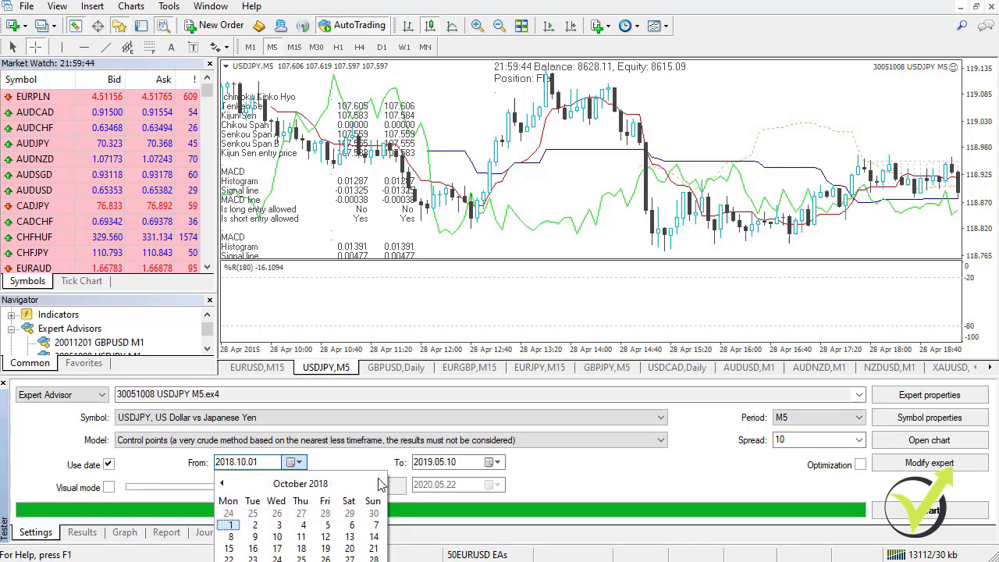
pyautogui.click(381, 485)
pyautogui.click(381, 484)
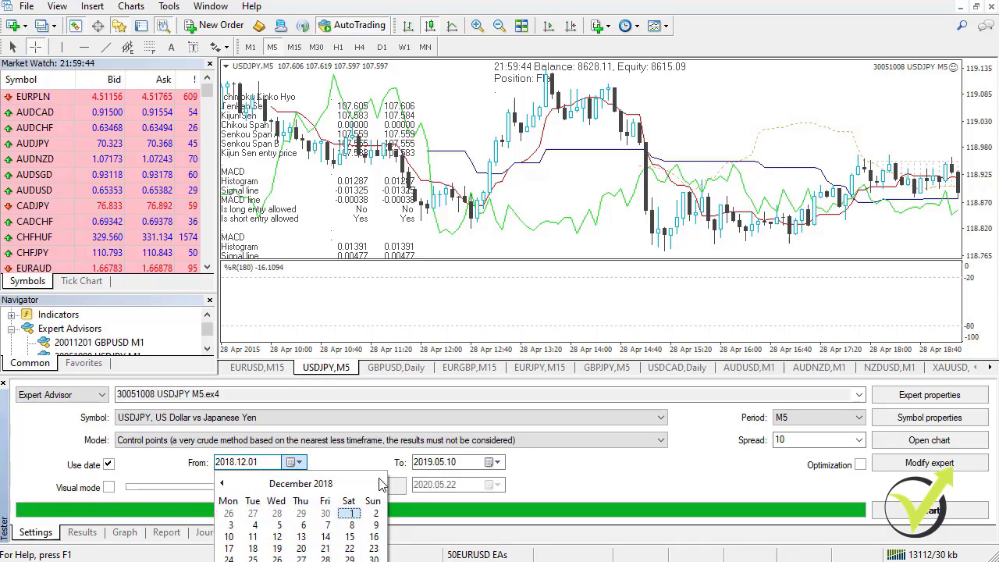
pyautogui.click(381, 484)
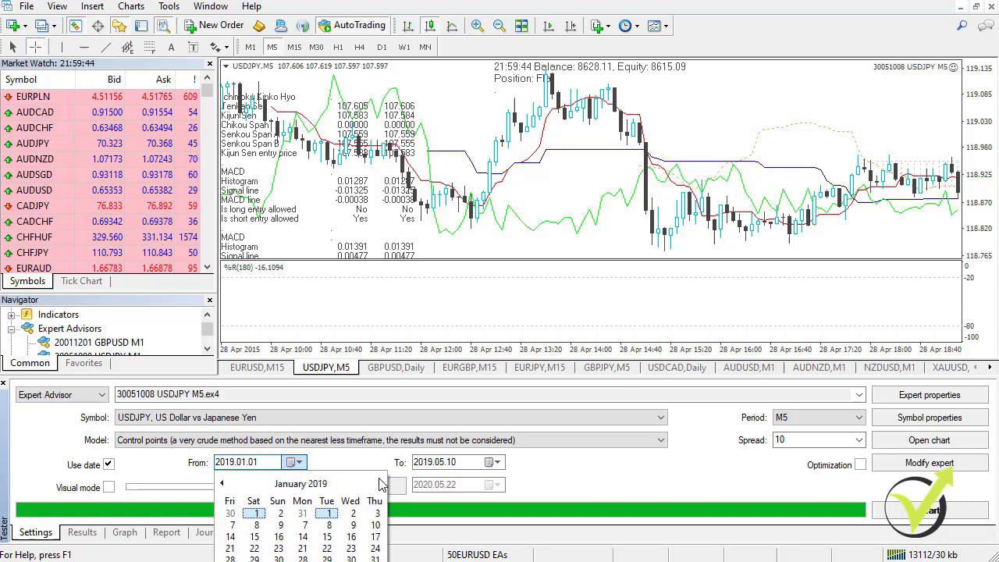
pyautogui.click(255, 514)
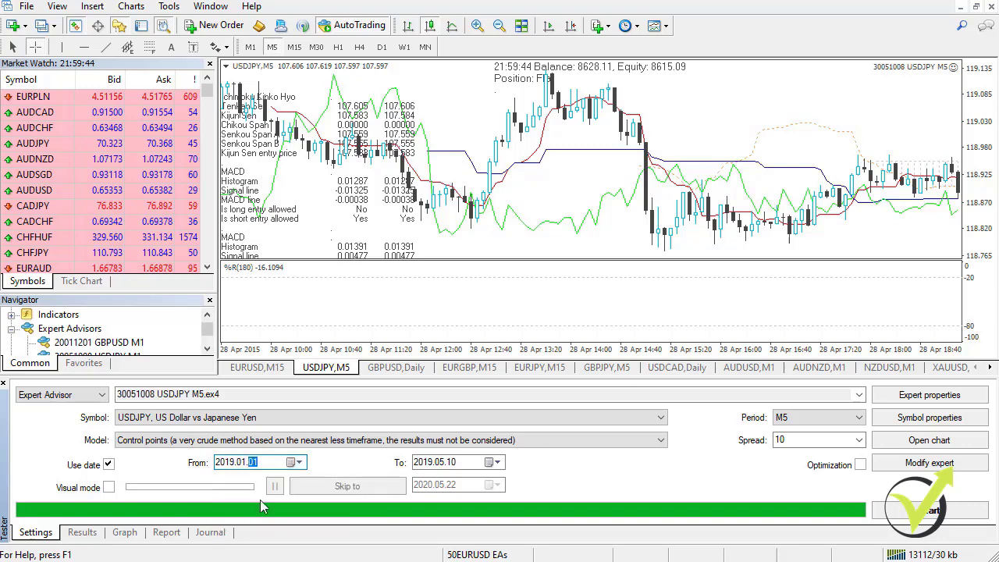
# Step: Step the calendar back to January 2016 and set the From date to 2016.01.01
pyautogui.click(300, 462)
pyautogui.click(224, 484)
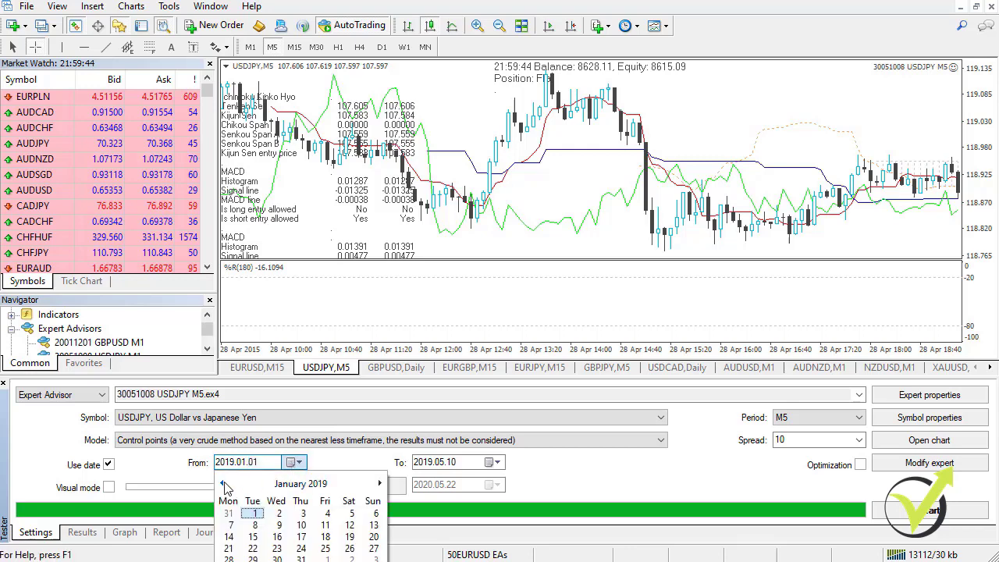
pyautogui.click(224, 484)
pyautogui.click(224, 484)
pyautogui.click(224, 484)
pyautogui.click(224, 484)
pyautogui.click(224, 484)
pyautogui.click(224, 484)
pyautogui.click(224, 484)
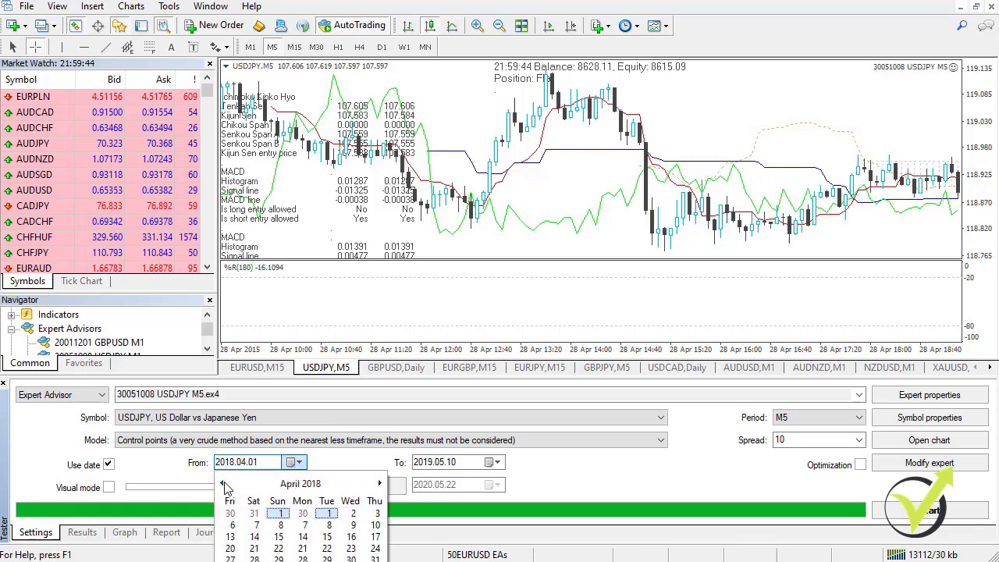
pyautogui.click(224, 484)
pyautogui.click(224, 484)
pyautogui.click(225, 484)
pyautogui.click(224, 484)
pyautogui.click(224, 484)
pyautogui.click(224, 484)
pyautogui.click(224, 484)
pyautogui.click(224, 484)
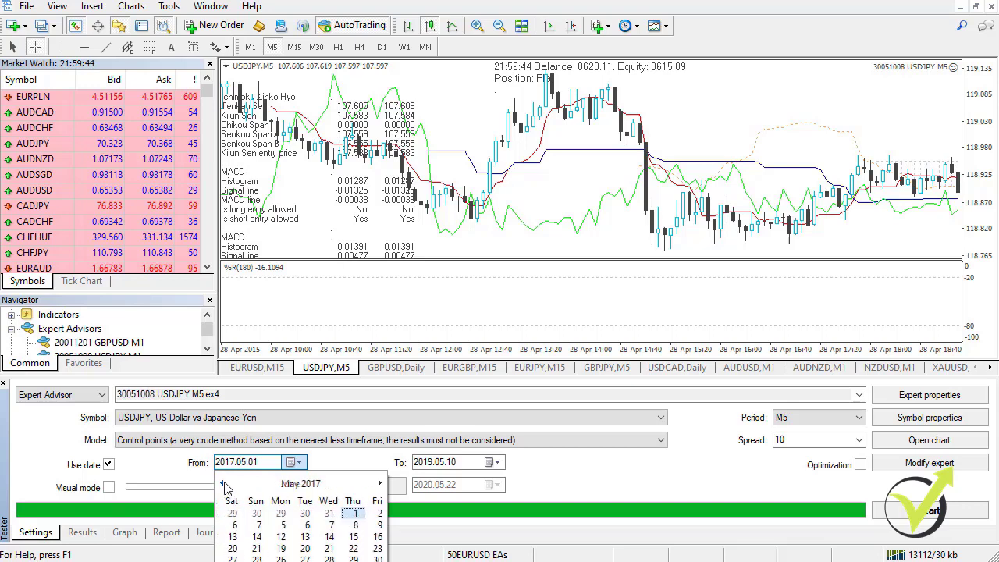
pyautogui.click(224, 484)
pyautogui.click(224, 484)
pyautogui.click(224, 485)
pyautogui.click(224, 484)
pyautogui.click(224, 484)
pyautogui.click(224, 484)
pyautogui.click(224, 484)
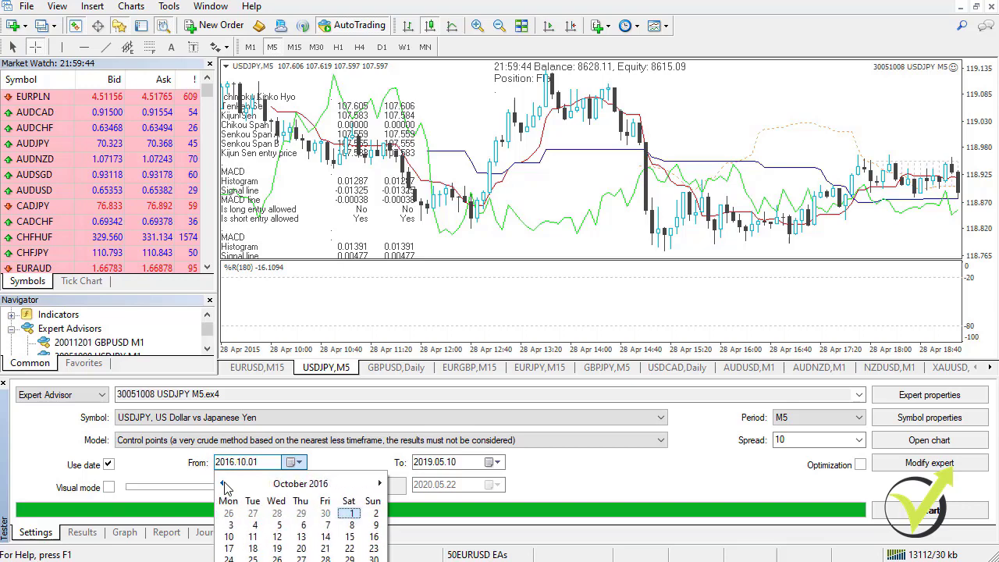
pyautogui.click(224, 484)
pyautogui.click(224, 484)
pyautogui.click(224, 484)
pyautogui.click(225, 484)
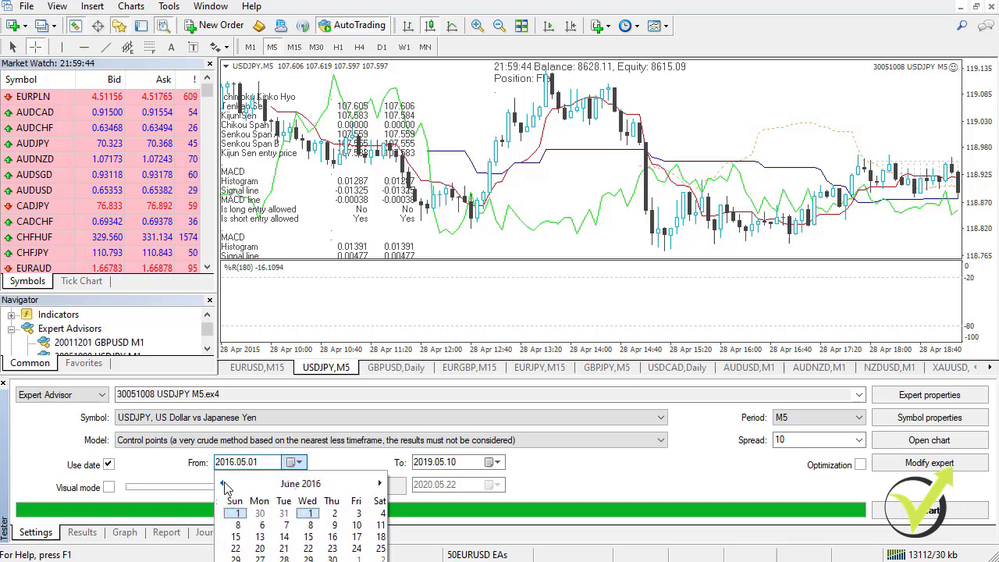
pyautogui.click(224, 484)
pyautogui.click(224, 484)
pyautogui.click(224, 484)
pyautogui.click(224, 484)
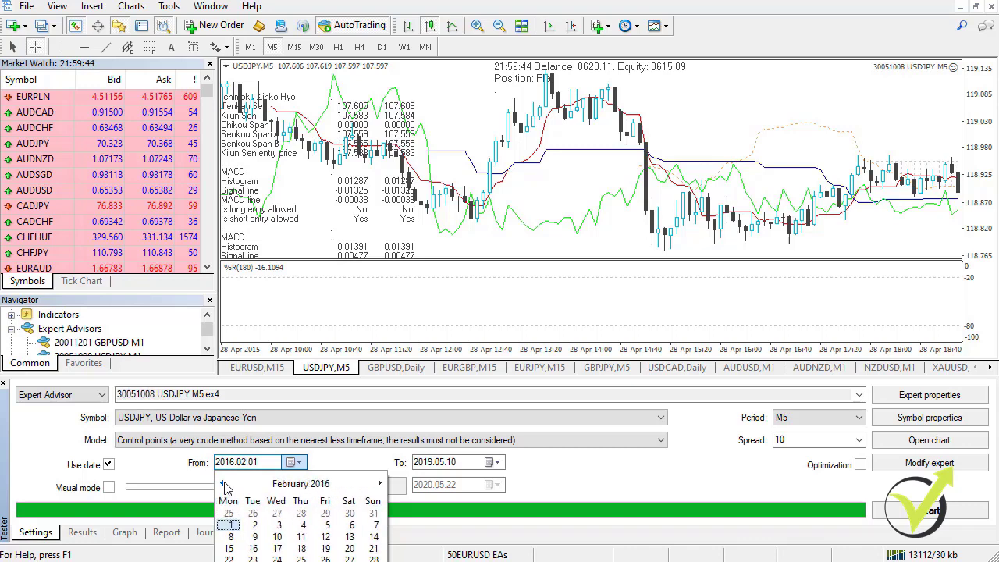
pyautogui.click(224, 484)
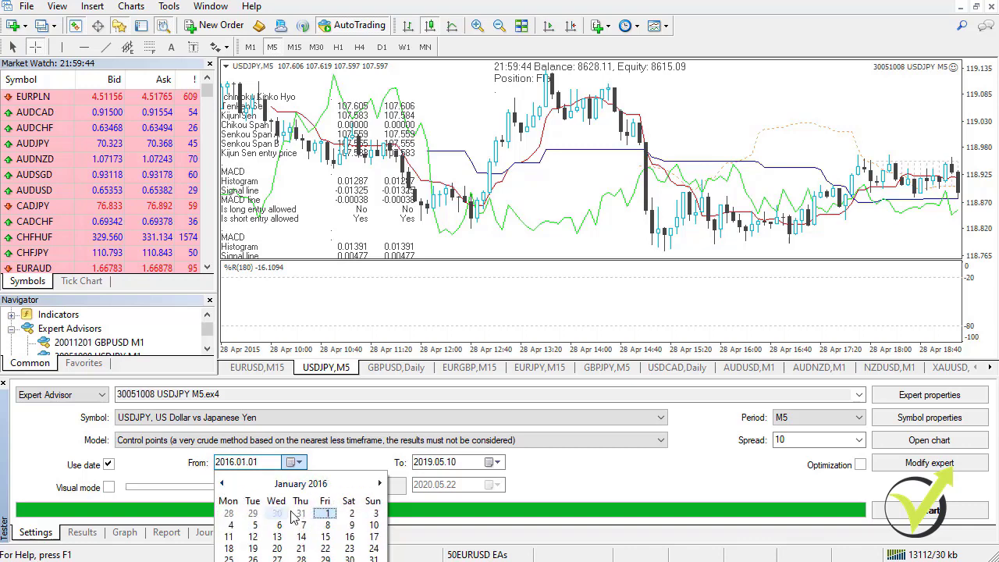
pyautogui.click(326, 514)
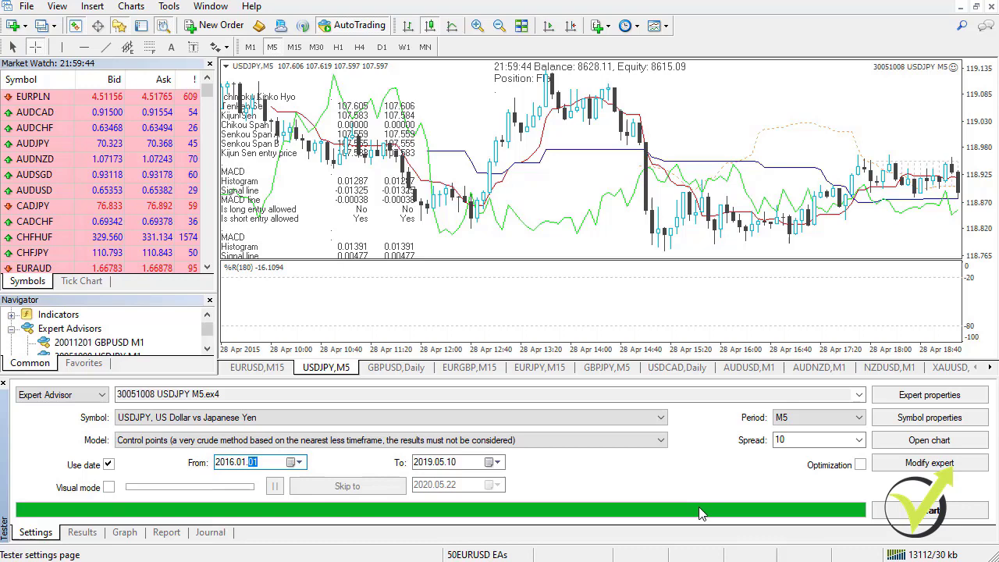
# Step: Run the 2016.01.01 backtest and review its trade list and balance/equity graph
pyautogui.click(928, 517)
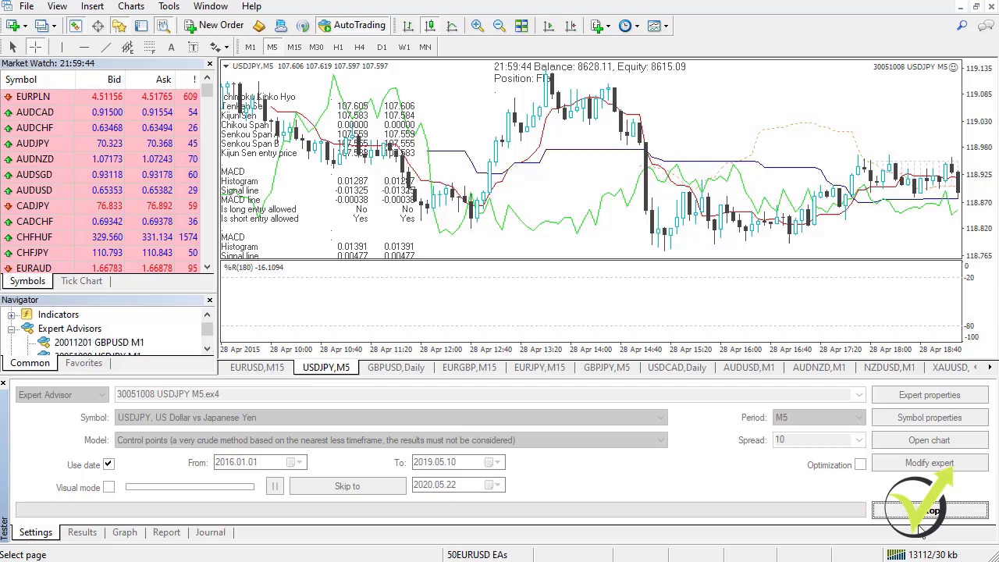
pyautogui.click(80, 535)
pyautogui.click(124, 533)
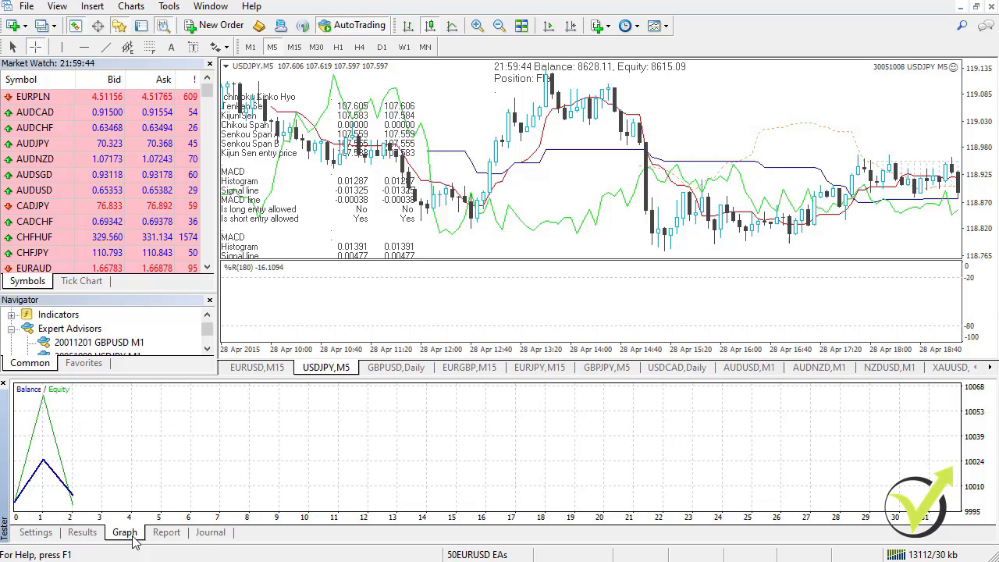
pyautogui.click(82, 532)
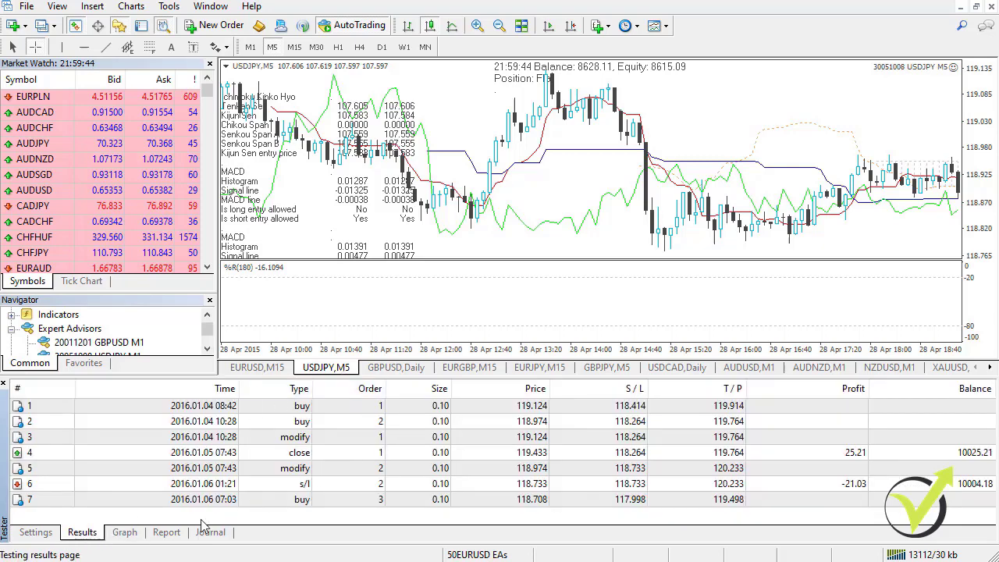
pyautogui.click(125, 532)
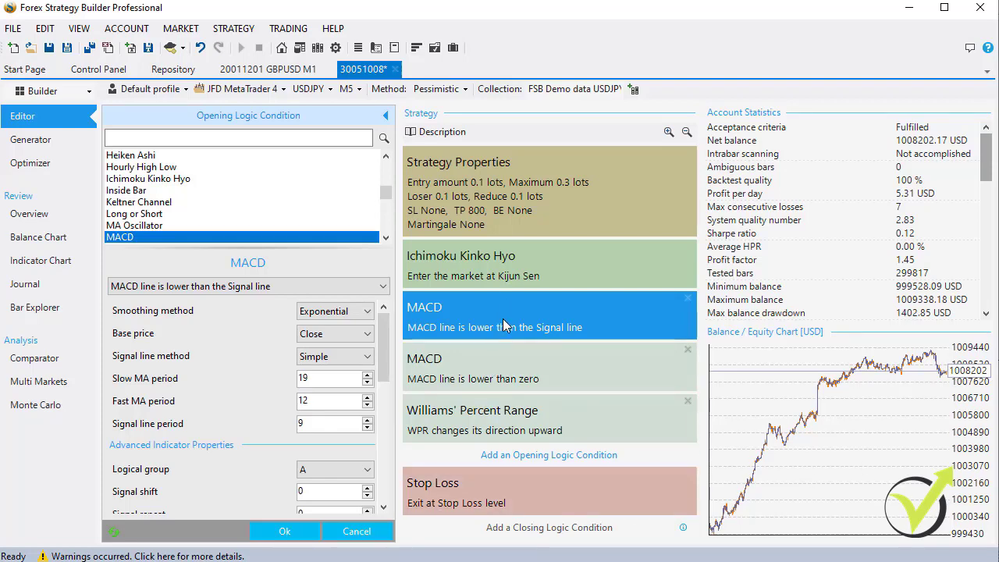
# Step: In Strategy Properties, try a Take Profit of 750 points
pyautogui.click(499, 266)
pyautogui.click(497, 225)
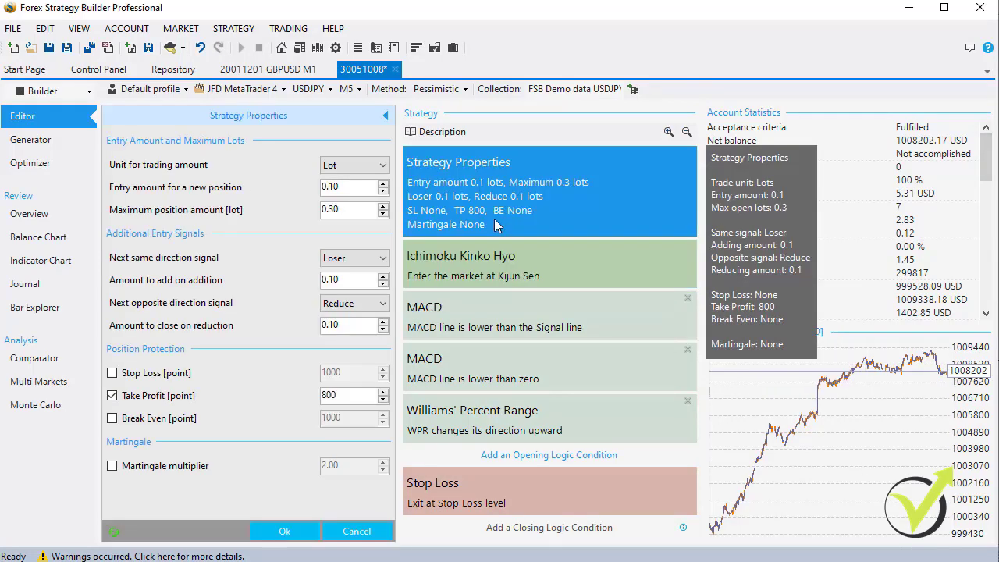
pyautogui.doubleClick(344, 397)
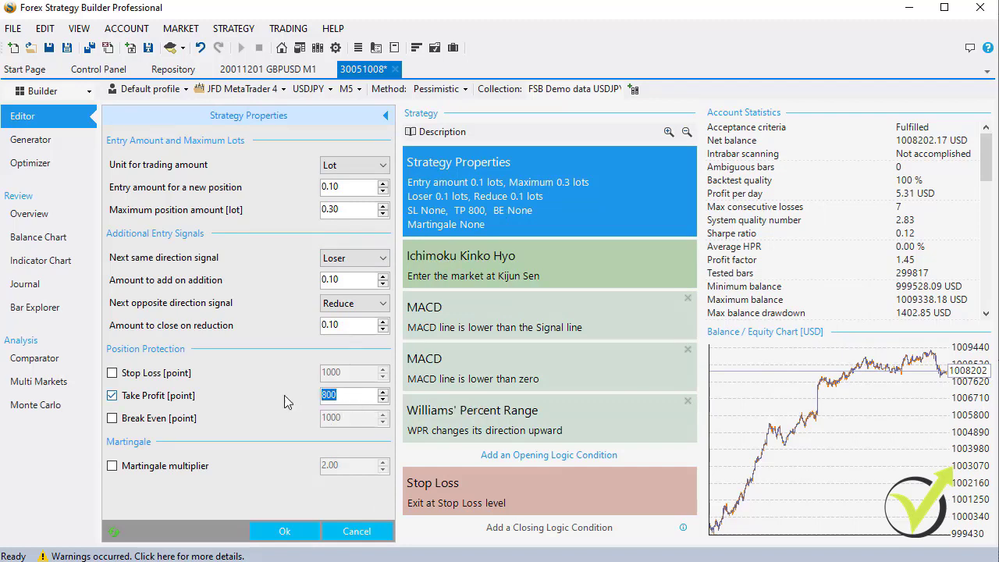
pyautogui.write('750')
pyautogui.press('Tab')
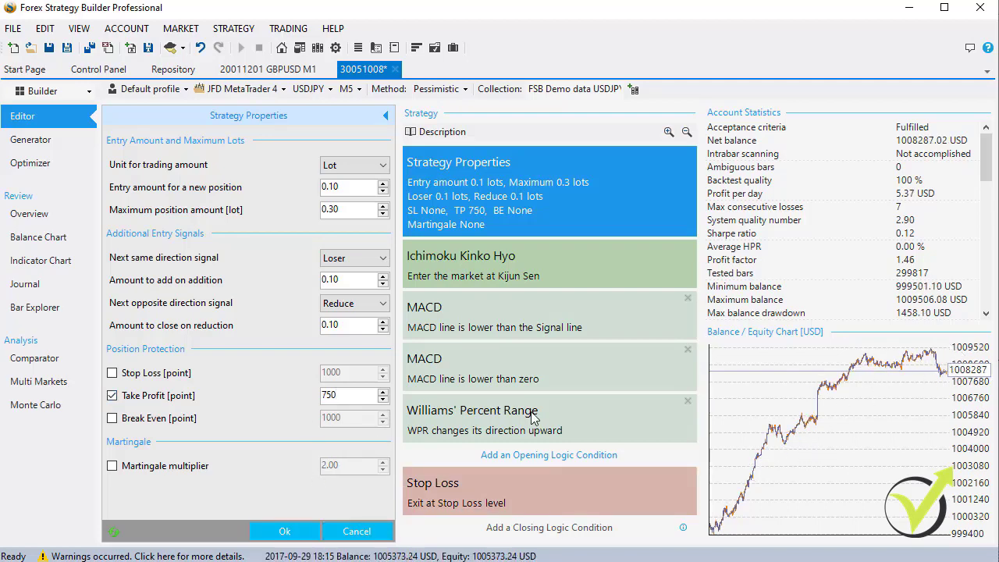
# Step: Restore Take Profit to 800 points and accept the strategy properties
pyautogui.doubleClick(332, 395)
pyautogui.write('800')
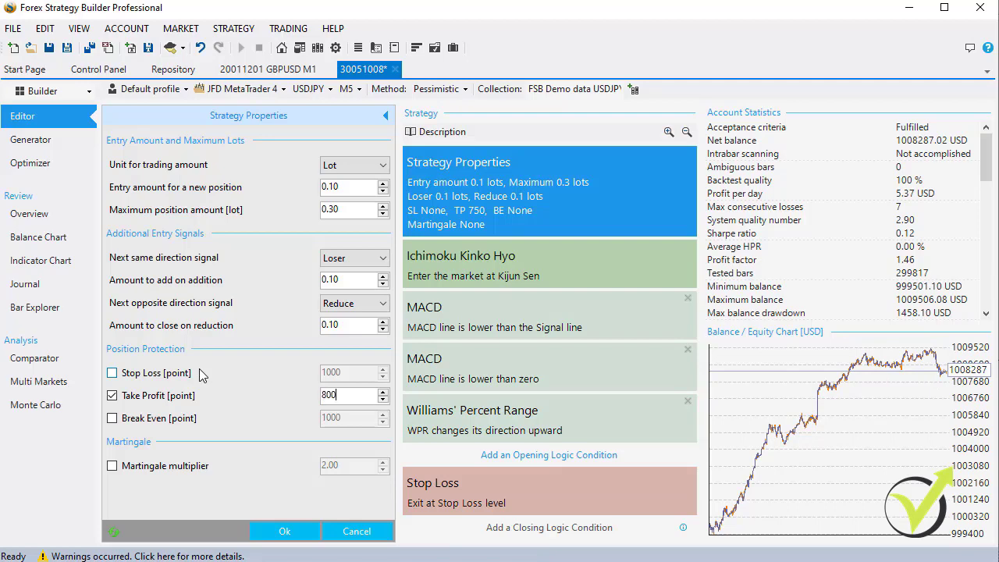
pyautogui.press('Tab')
pyautogui.click(315, 532)
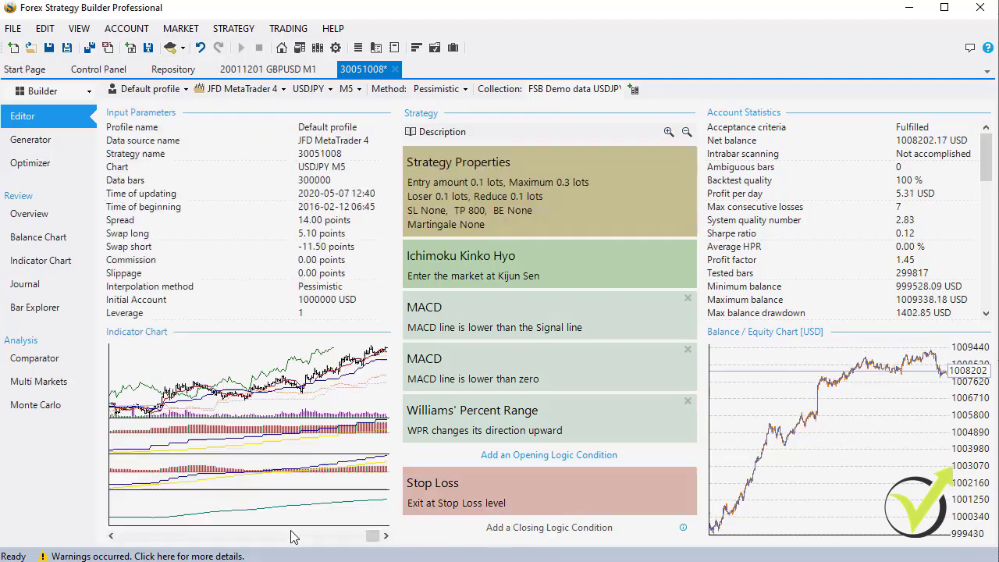